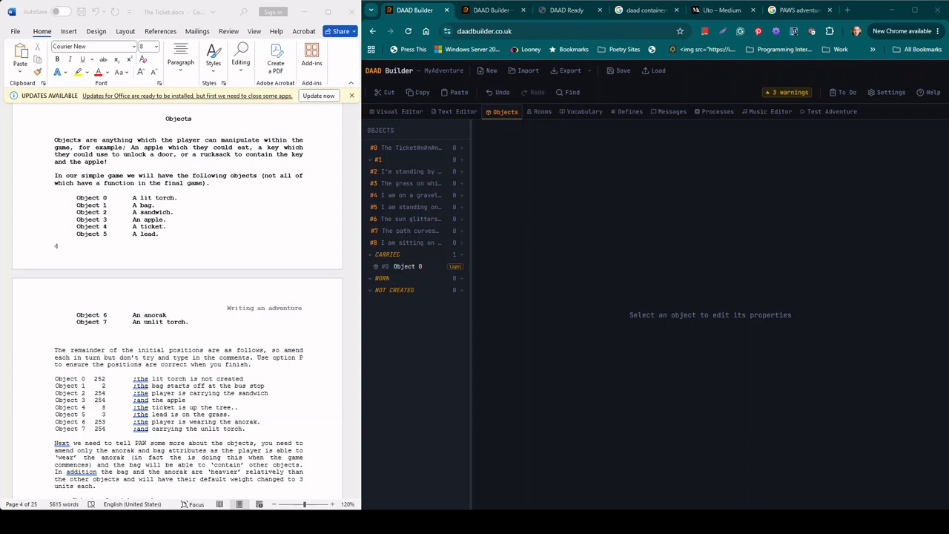
Step: Following the document's initial positions list, set the location of Object 0 to not created
scroll(178, 296, down, 2)
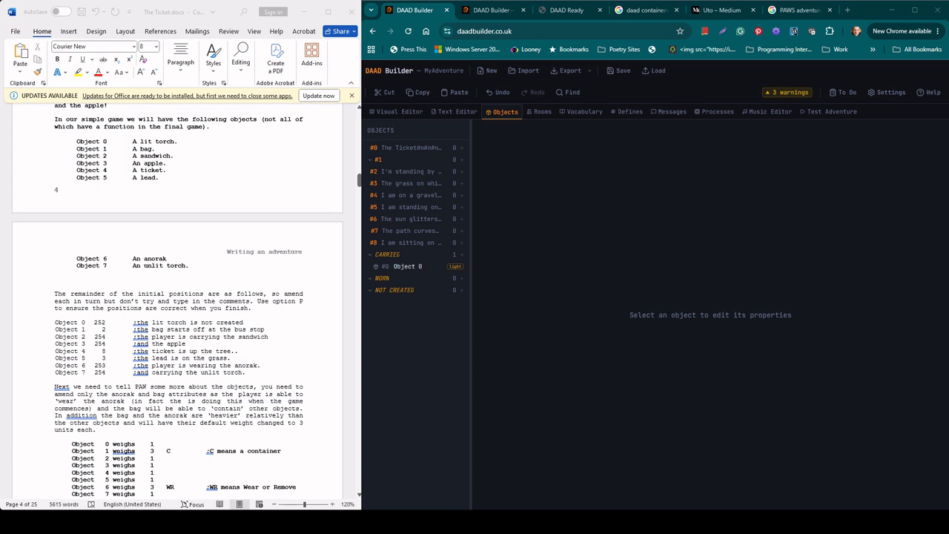
scroll(178, 300, down, 1)
scroll(178, 300, up, 1)
scroll(178, 300, down, 1)
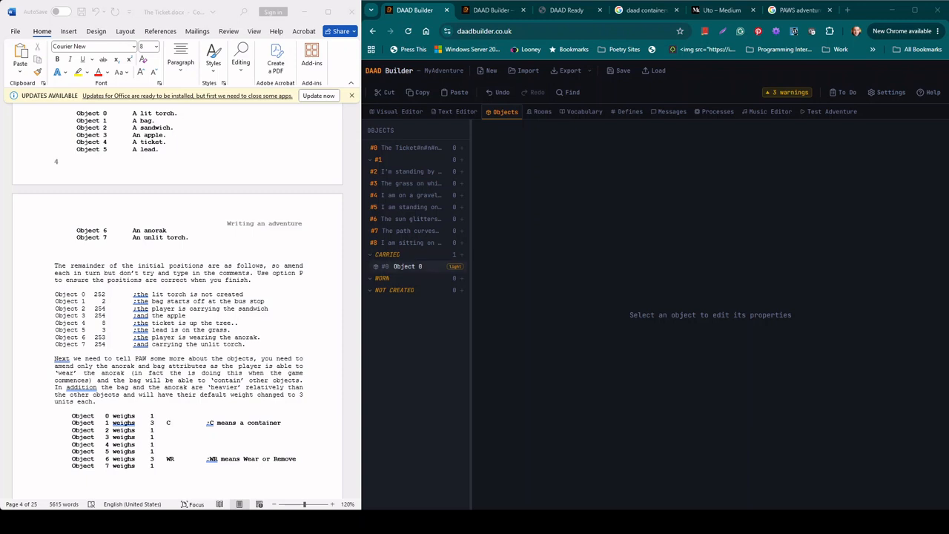
click(440, 267)
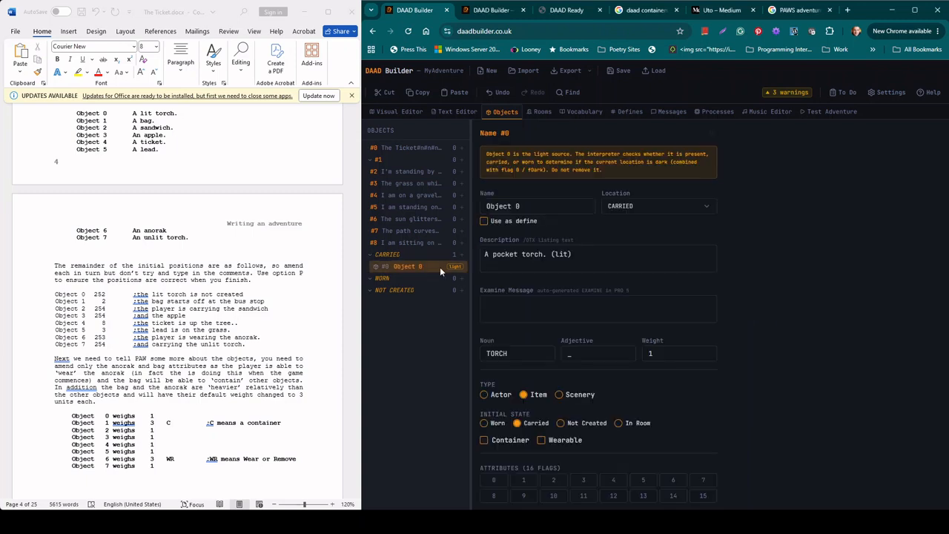
click(708, 206)
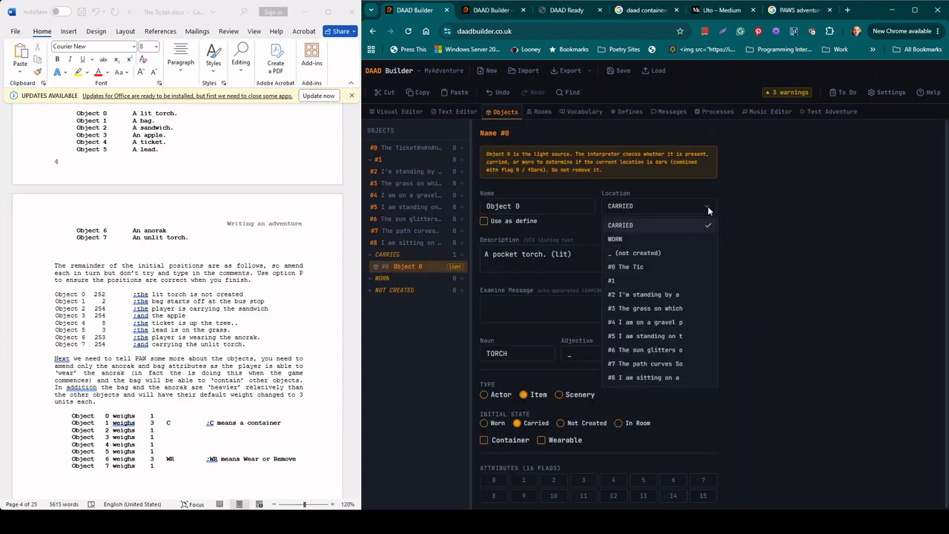
click(674, 251)
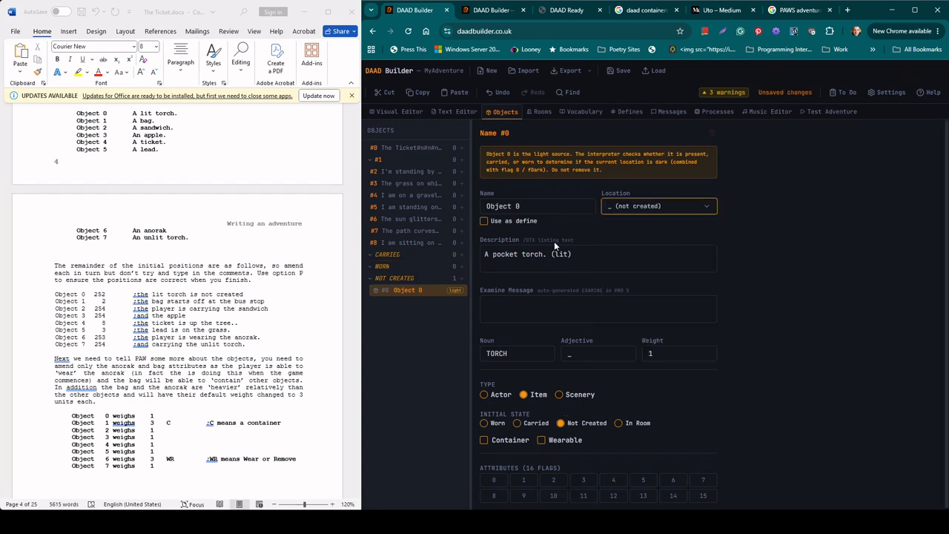
Step: Rename Object 0 as "Lit Torch" and enable its use as a define
triple_click(527, 206)
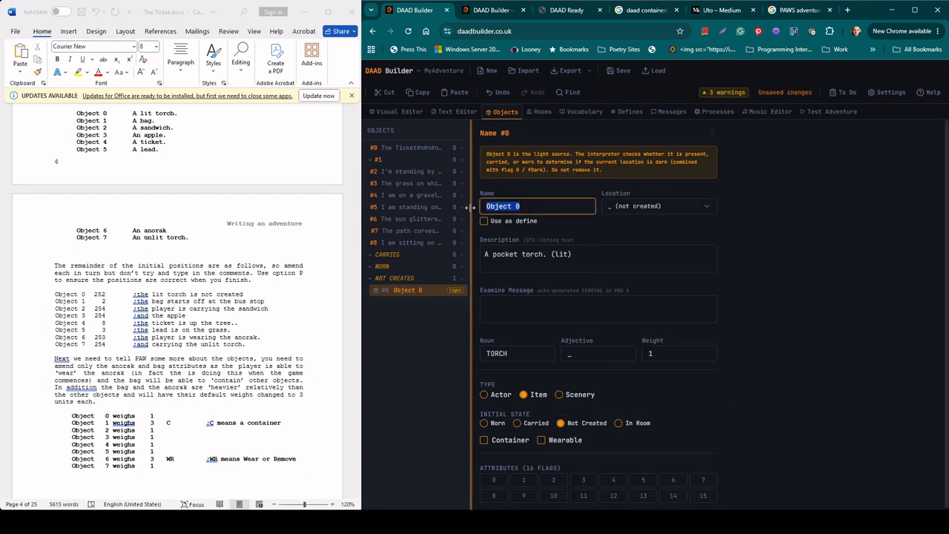
text(Tor)
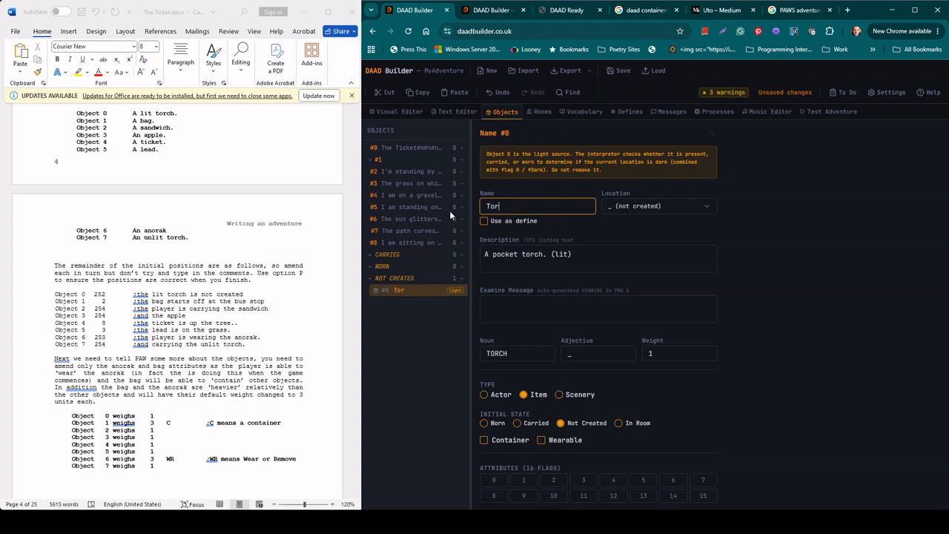
key(BackSpace)
key(BackSpace)
key(BackSpace)
text(Lit Torch)
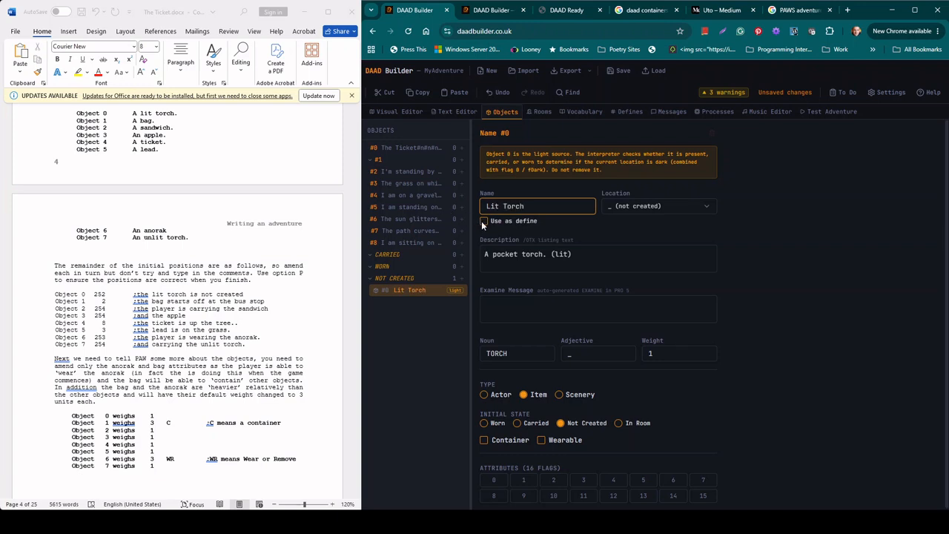
click(484, 221)
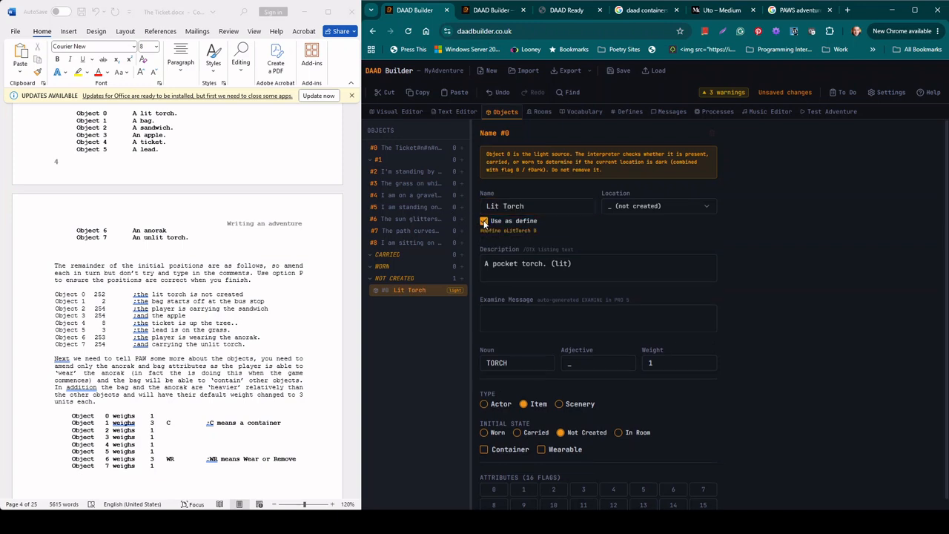
click(514, 363)
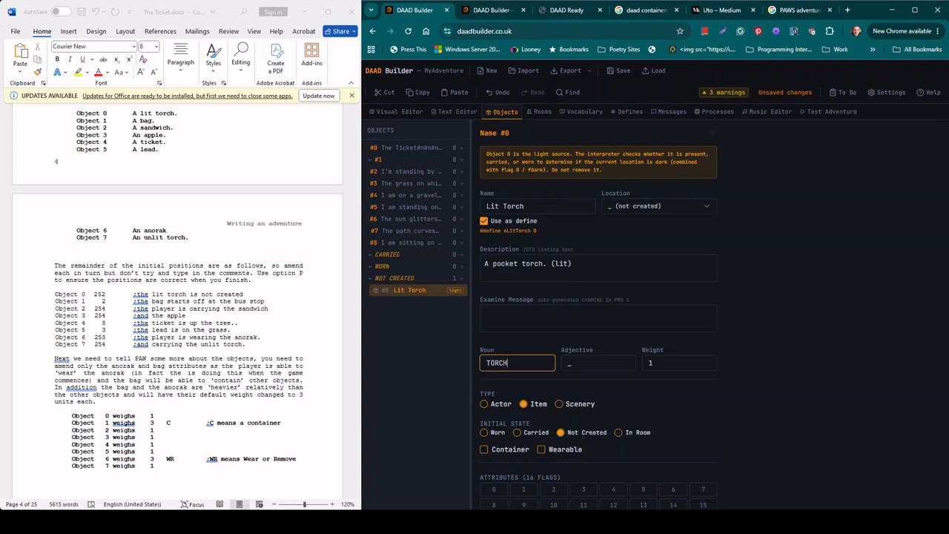
Step: Add a container item named Bag to room #2, used as define, with description "A Bag" and noun BAG, and set its weight to 3
click(460, 171)
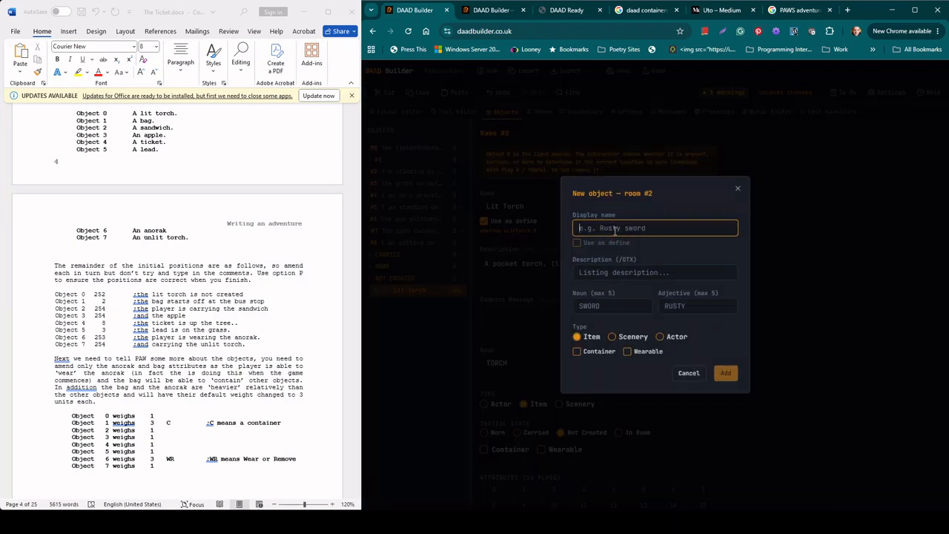
text(B)
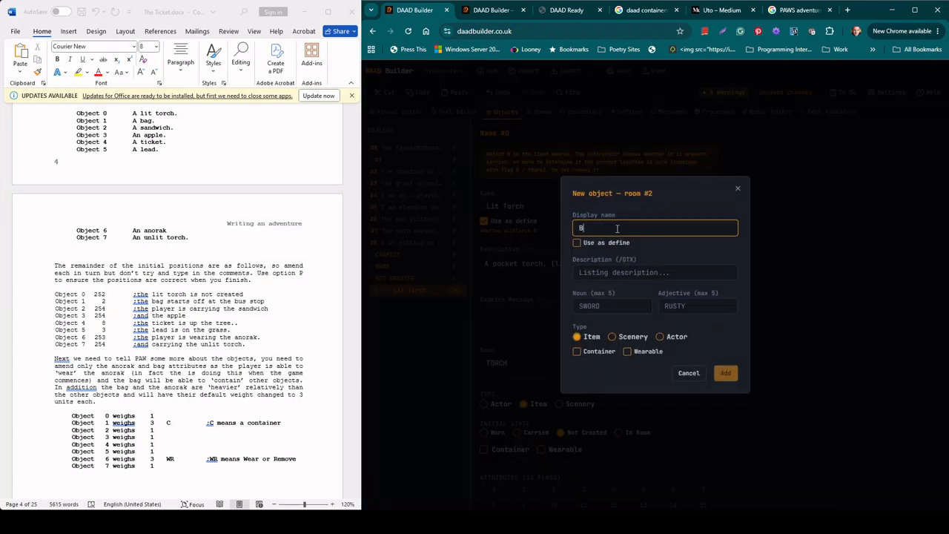
text(ag)
click(577, 243)
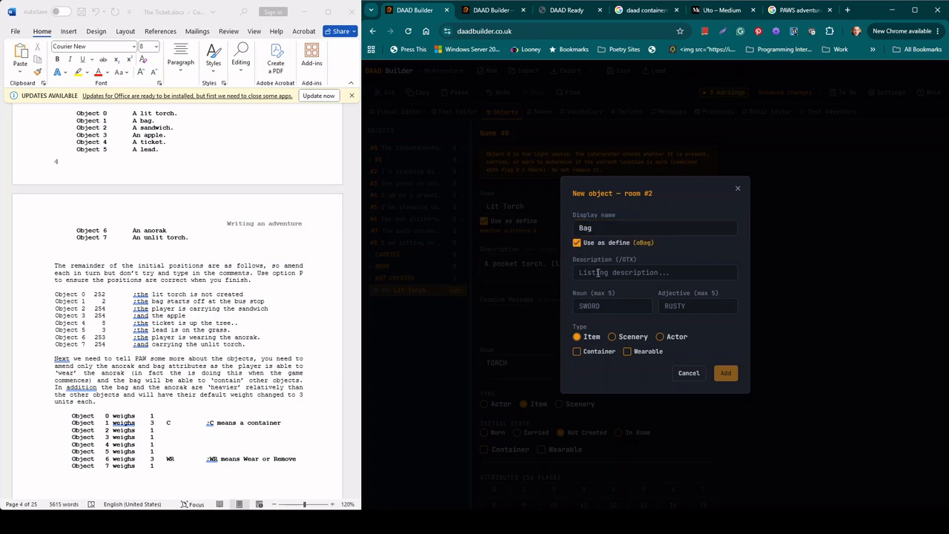
click(598, 273)
text(A)
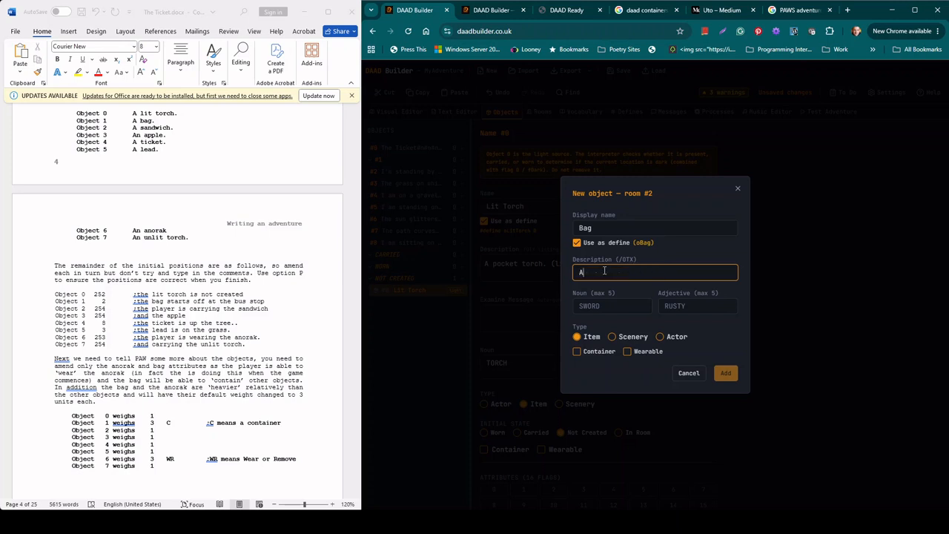
text( Bag)
click(601, 305)
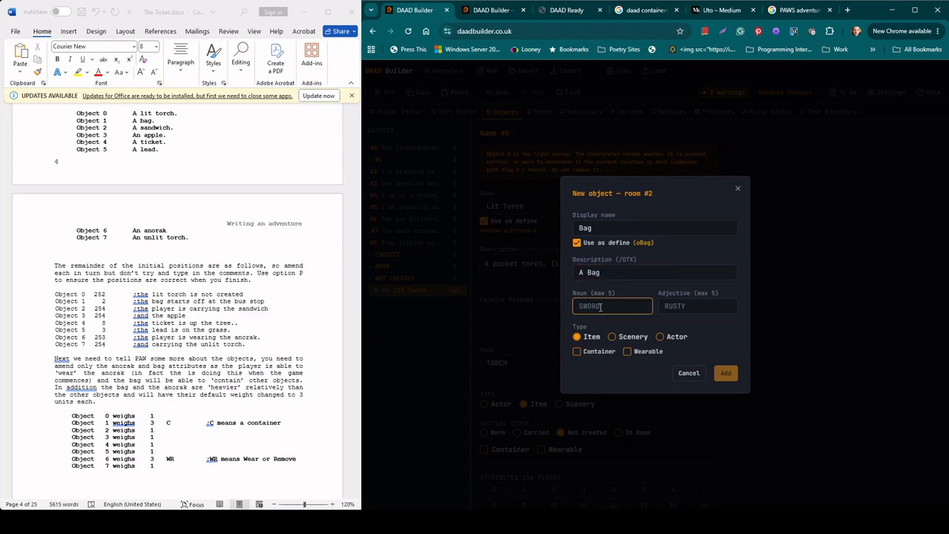
text(BAG)
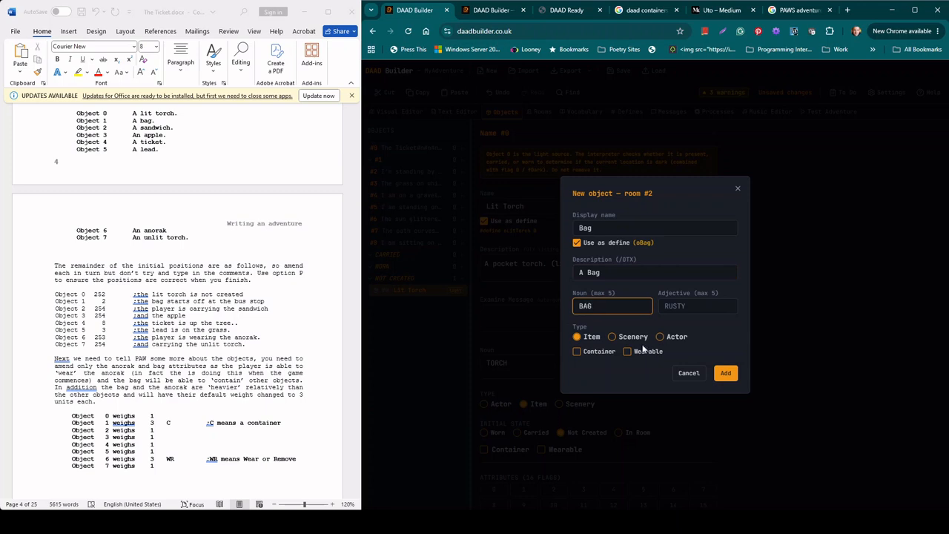
click(577, 352)
click(725, 373)
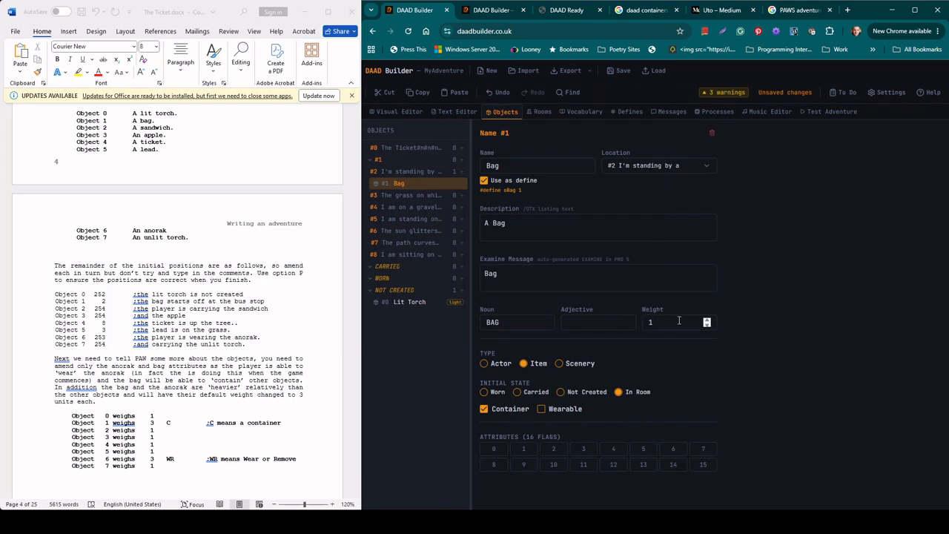
click(707, 320)
click(707, 320)
Step: Add a carried item named Sandwich, used as define, with description "A sandwich" and noun SANDW
click(462, 266)
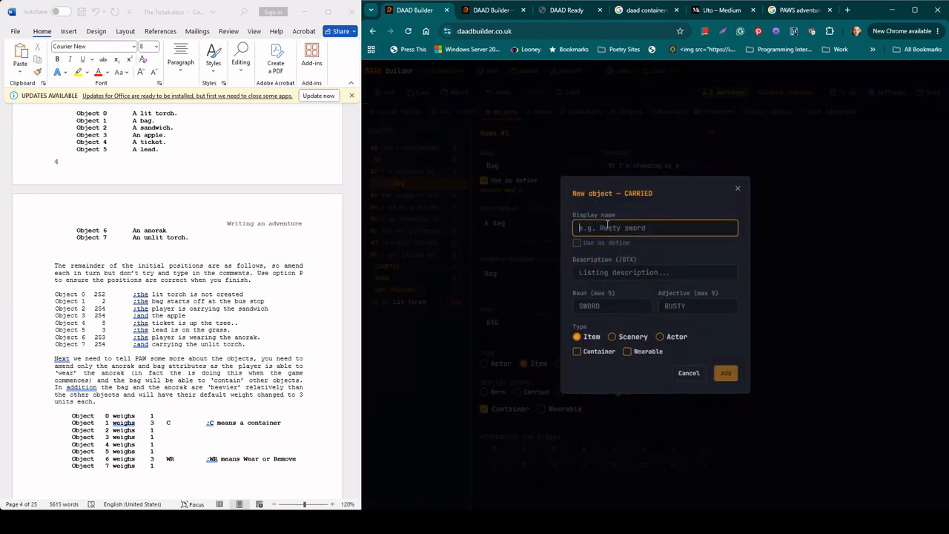
text(Sand)
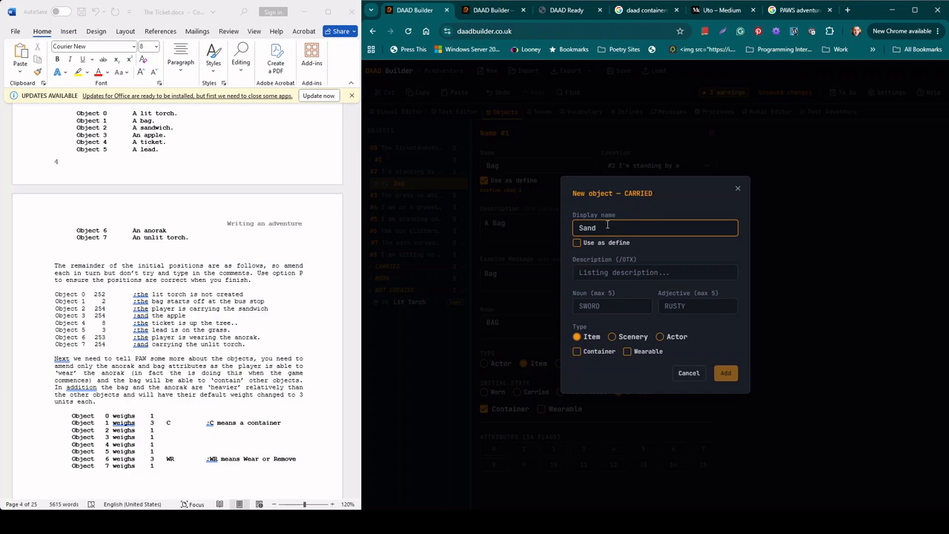
text(wich)
click(578, 243)
click(598, 273)
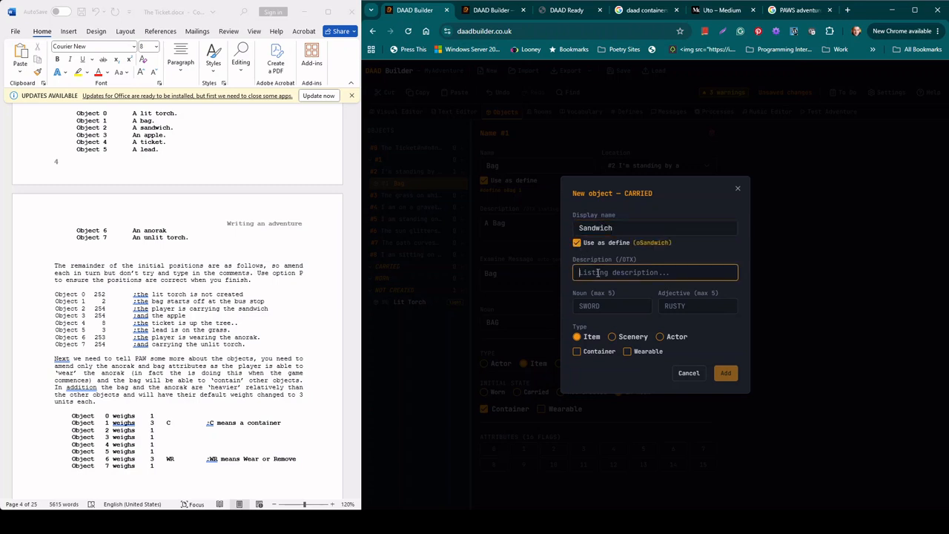
text(A sandwich)
click(597, 306)
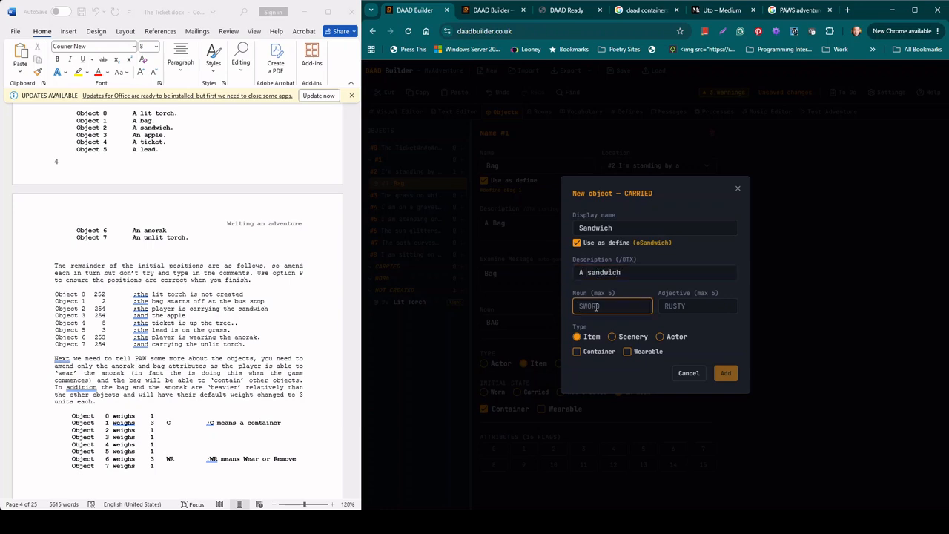
text(SANDW)
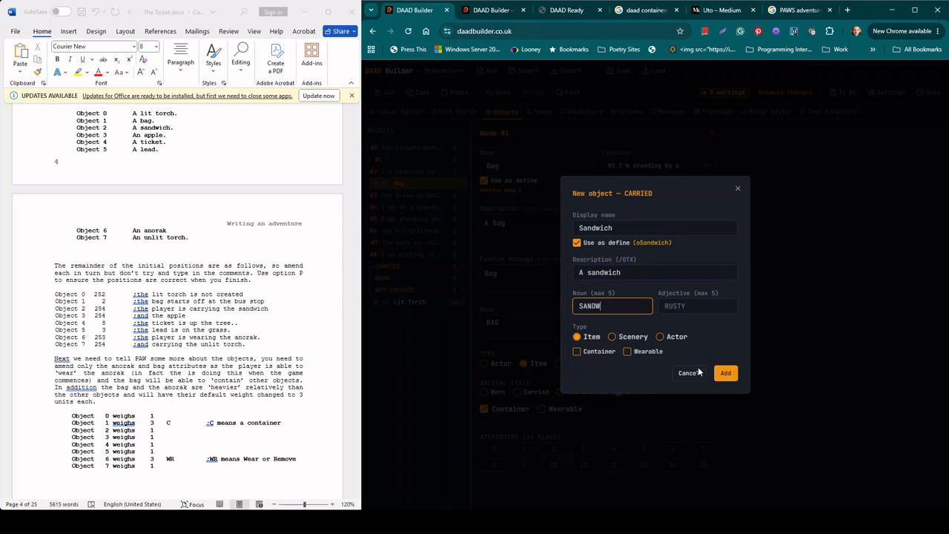
click(728, 376)
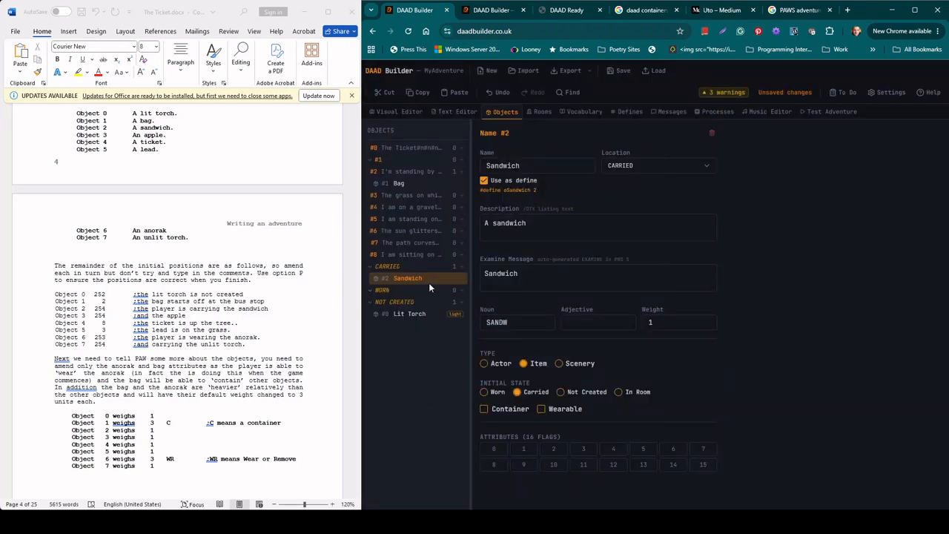
Step: Add a carried item named Apple, used as define, with description "An apple" and noun APPLE
click(461, 266)
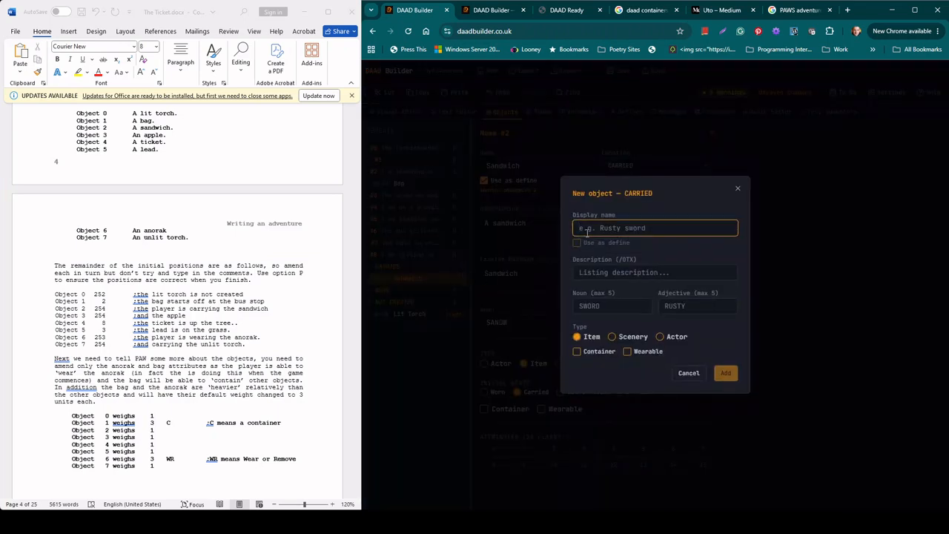
text(Apple)
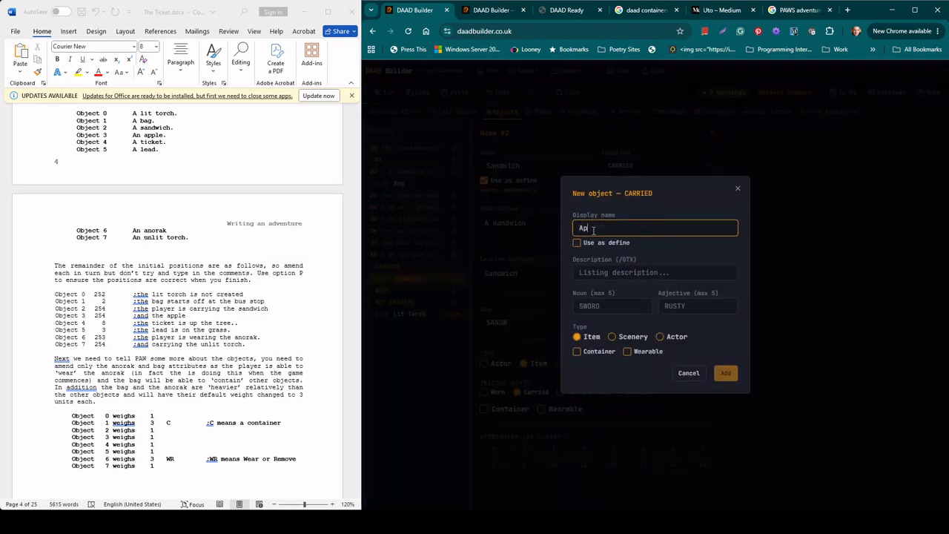
click(577, 243)
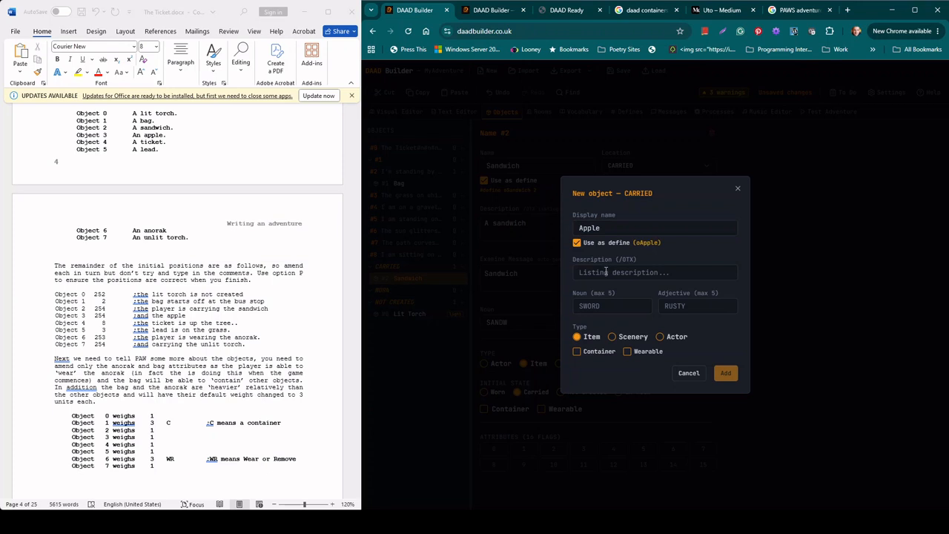
click(608, 272)
text(An )
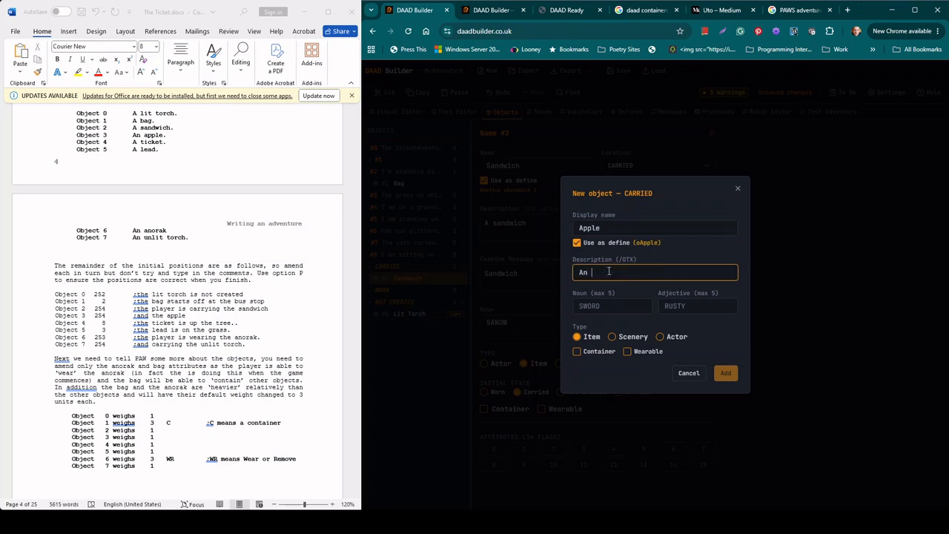
text(apple)
click(617, 301)
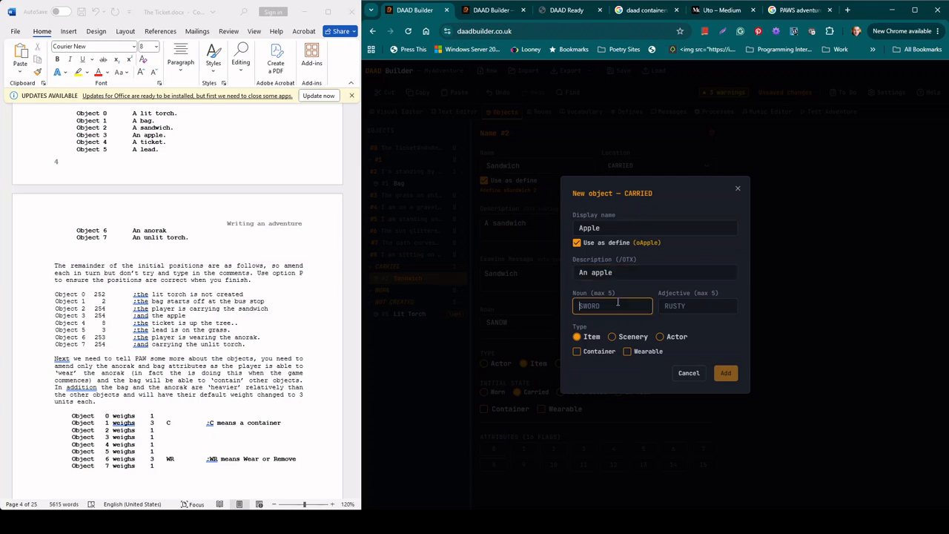
text(AP)
text(PPLE)
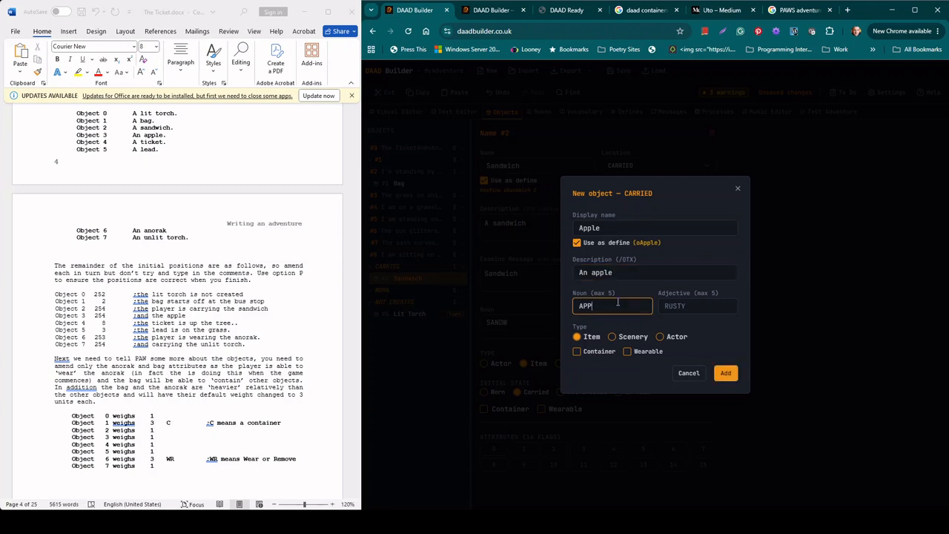
click(732, 376)
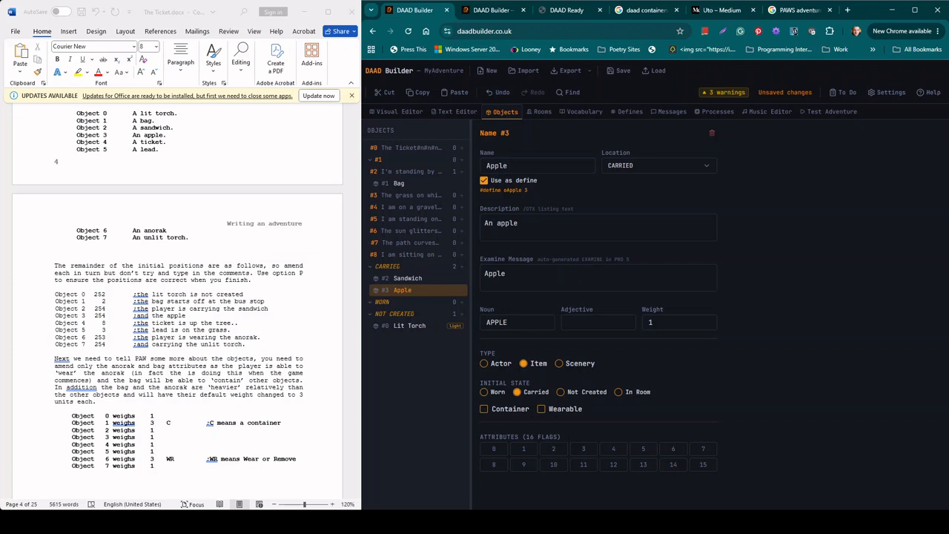
Step: Add an item named Ticket to room #8, used as define, with description "A ticket" and noun TICKE
click(460, 255)
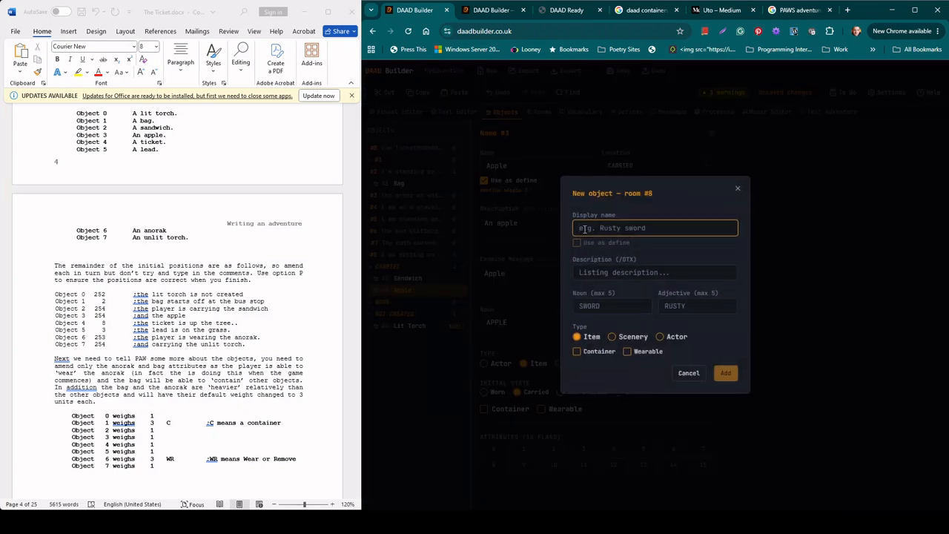
text(Ticket)
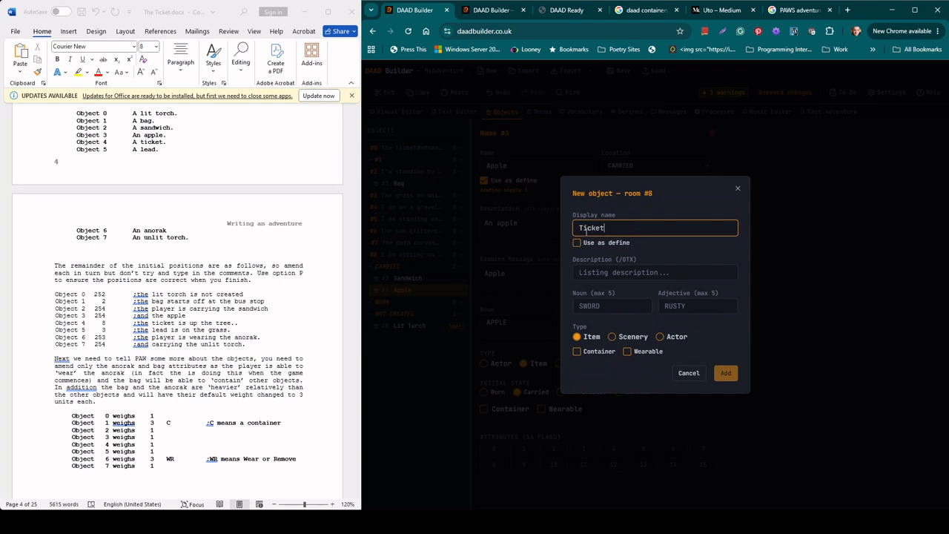
click(578, 244)
click(591, 274)
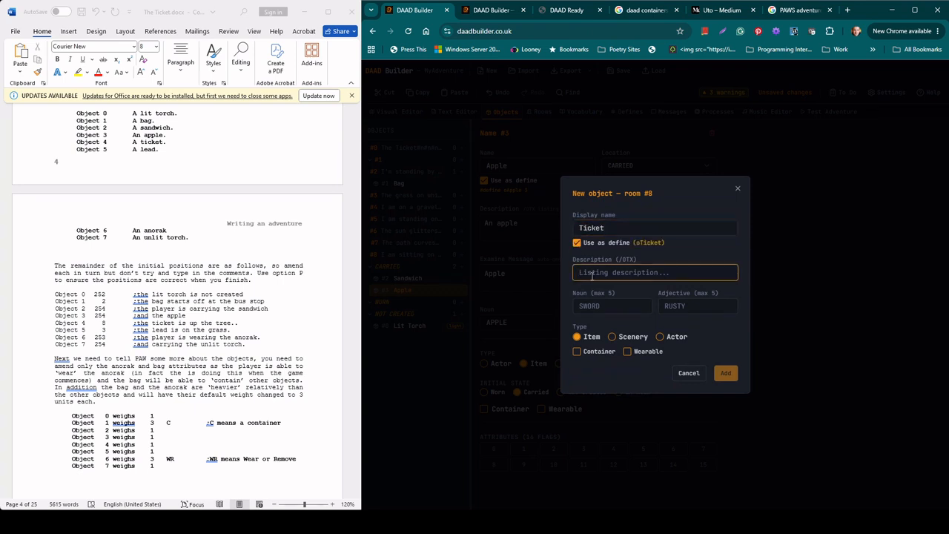
text(A ticket)
click(615, 306)
text(TICKE)
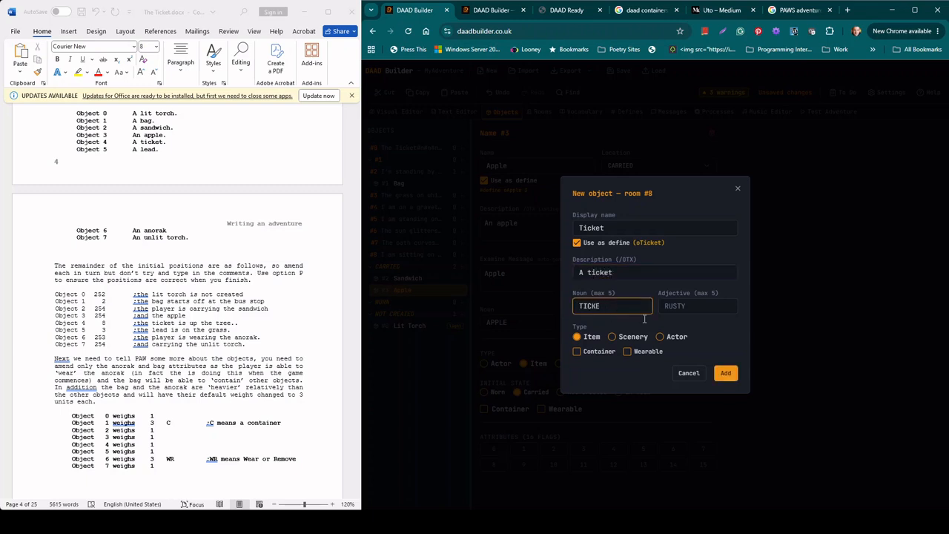
click(726, 373)
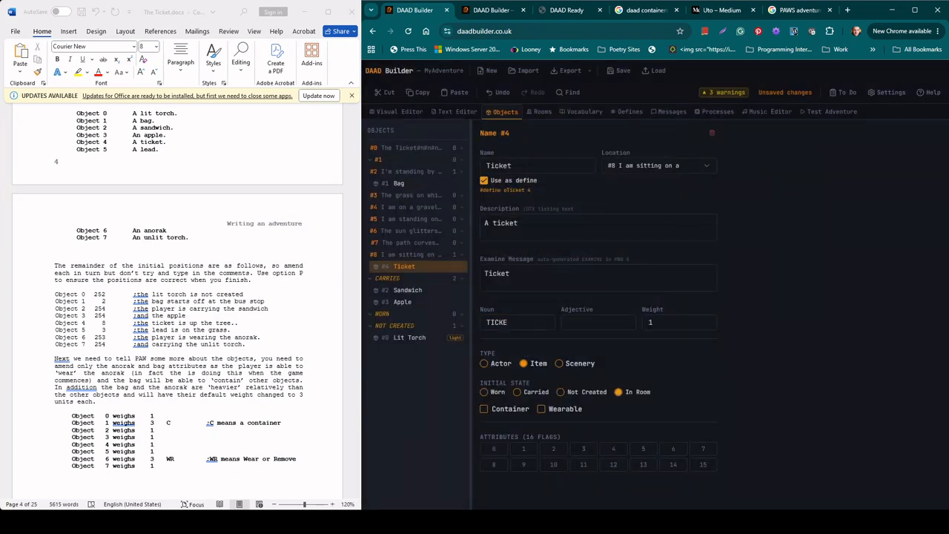
Step: Add an item named Lead to room #3, used as define, with description "A lead" and noun LEAD
click(461, 195)
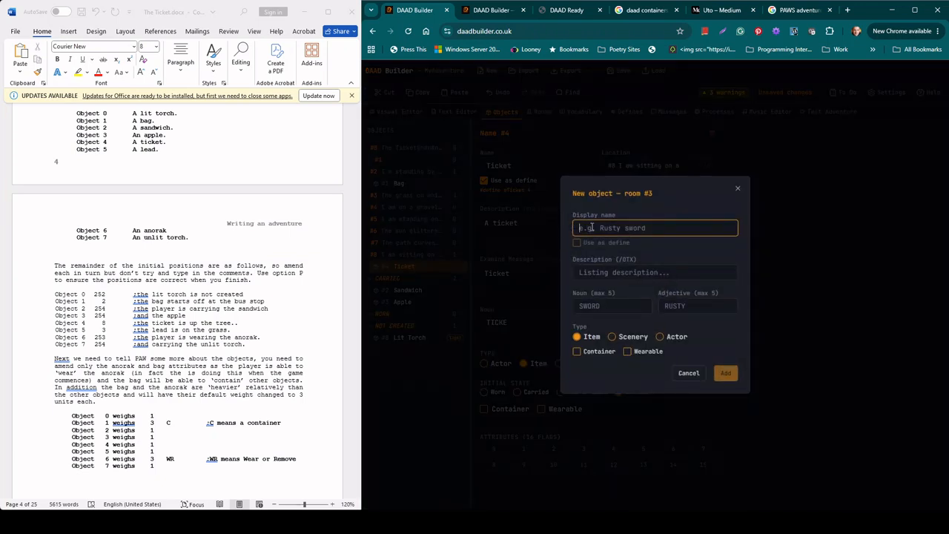
text(Lead)
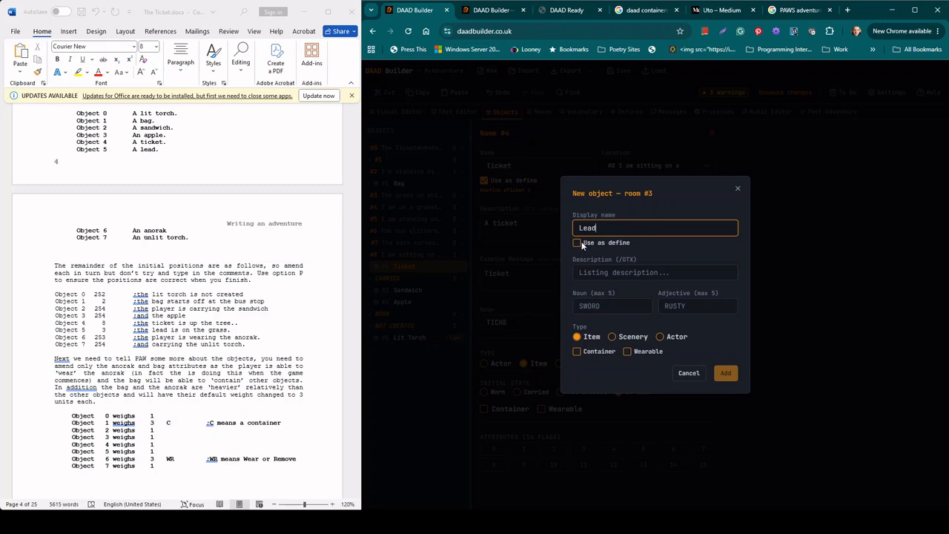
click(581, 244)
click(608, 272)
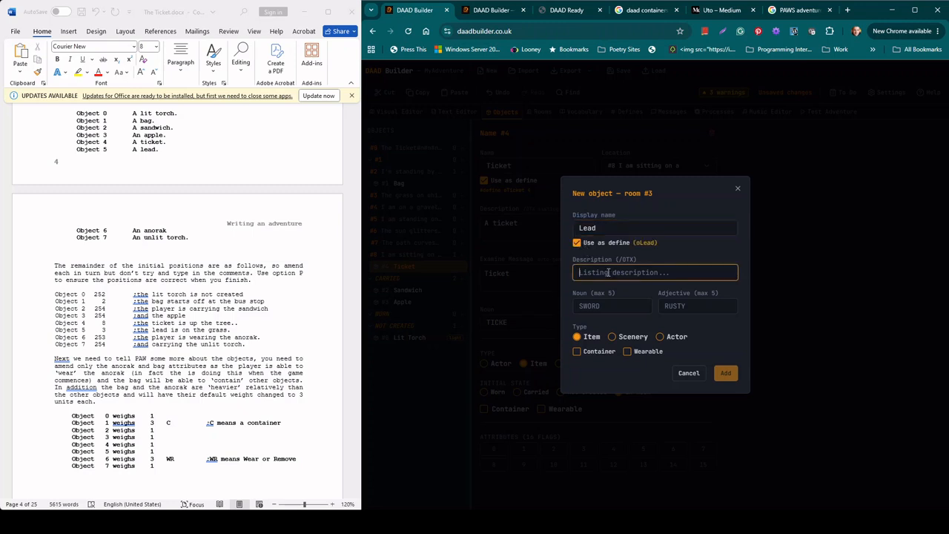
text(A lead)
click(615, 305)
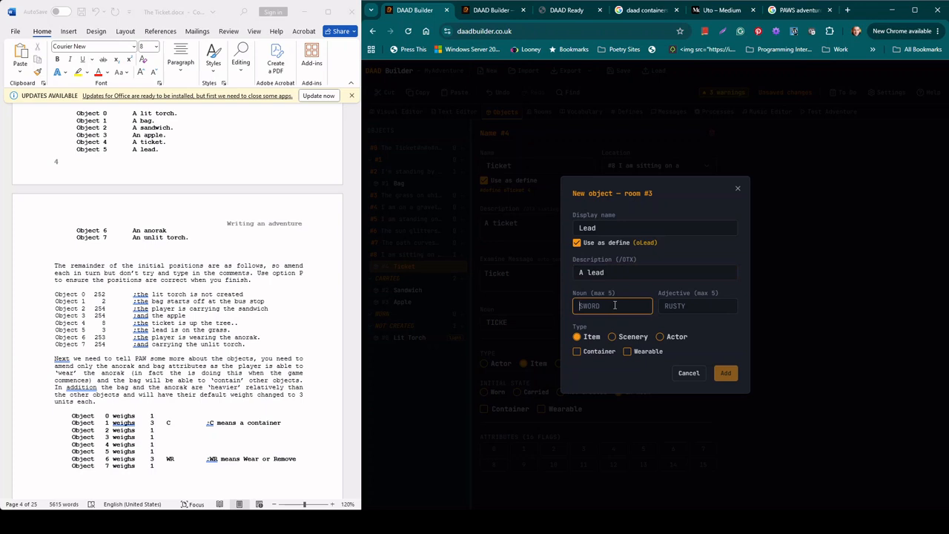
text(LEAD)
click(726, 374)
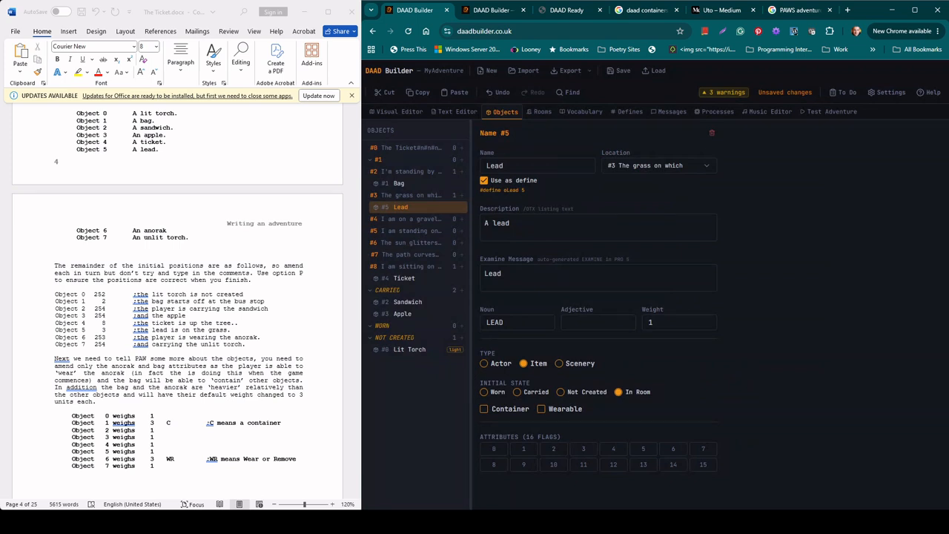
Step: Add a worn, wearable item named Anorak, used as define, with description "An anorak" and noun ANORA, and adjust its weight
click(462, 326)
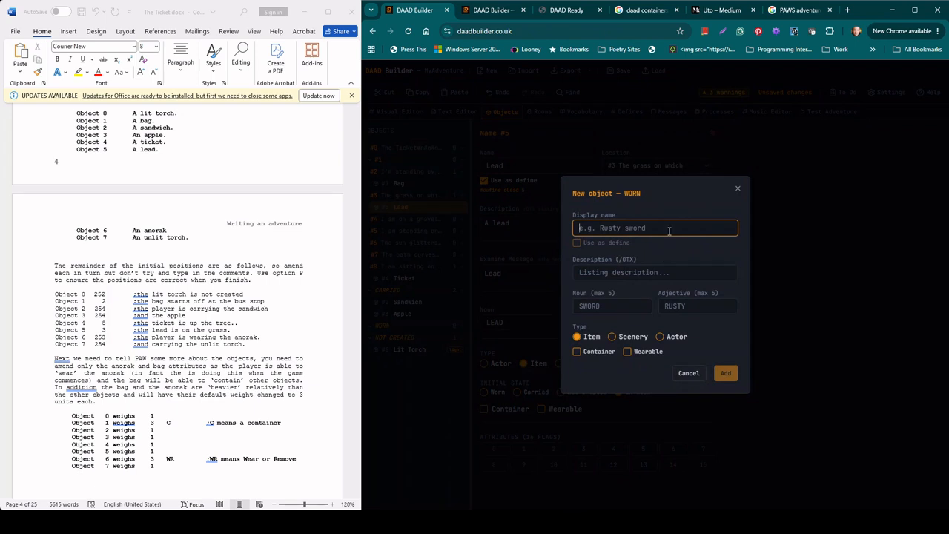
text(Anorak)
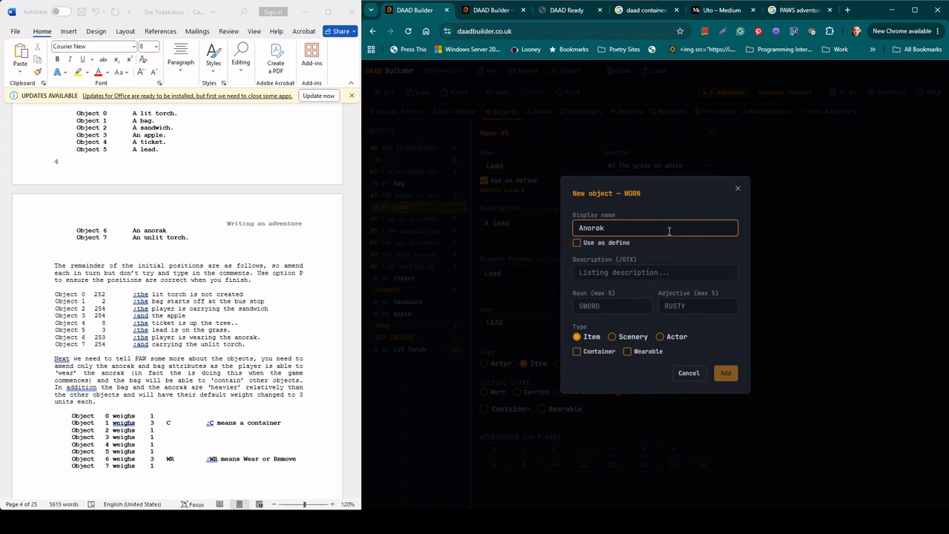
click(578, 243)
click(602, 274)
text(An)
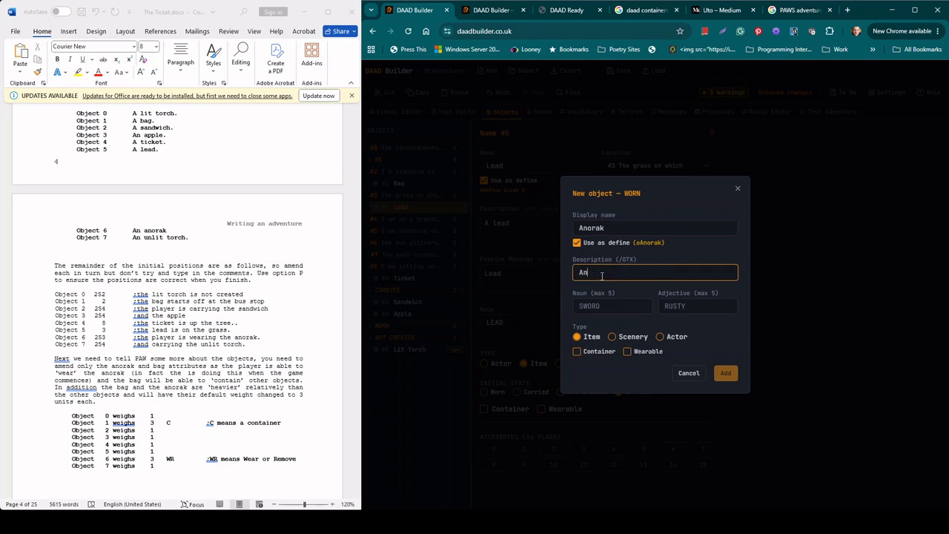
text( anorak)
click(620, 307)
text(A)
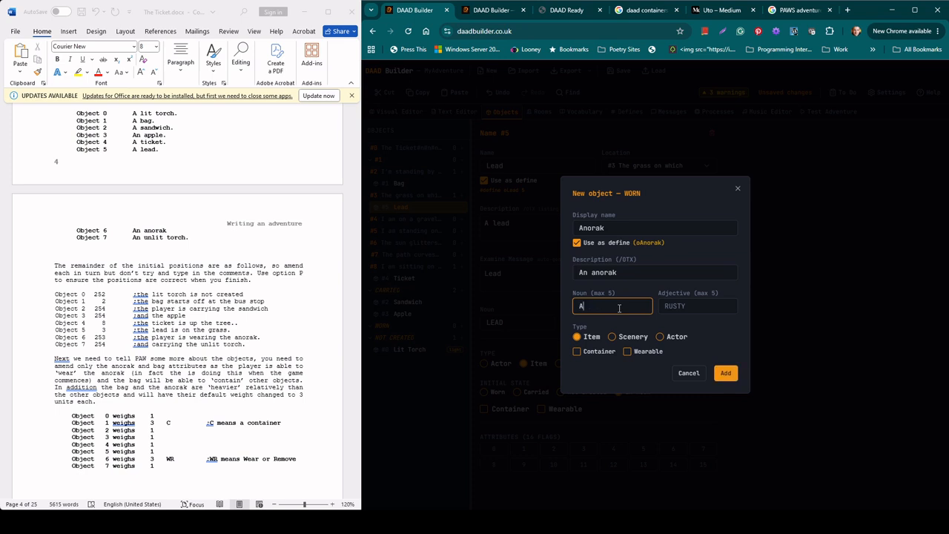
text(NORA)
click(627, 351)
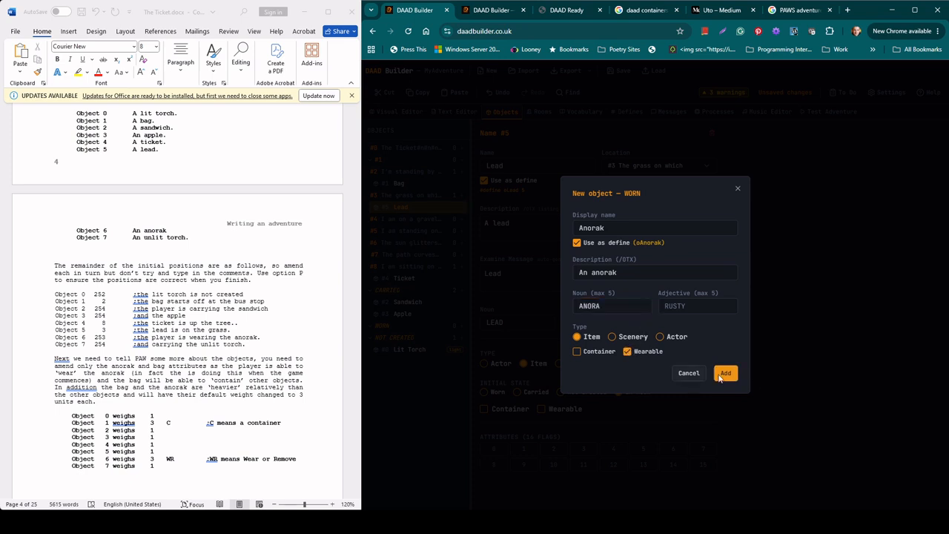
click(727, 374)
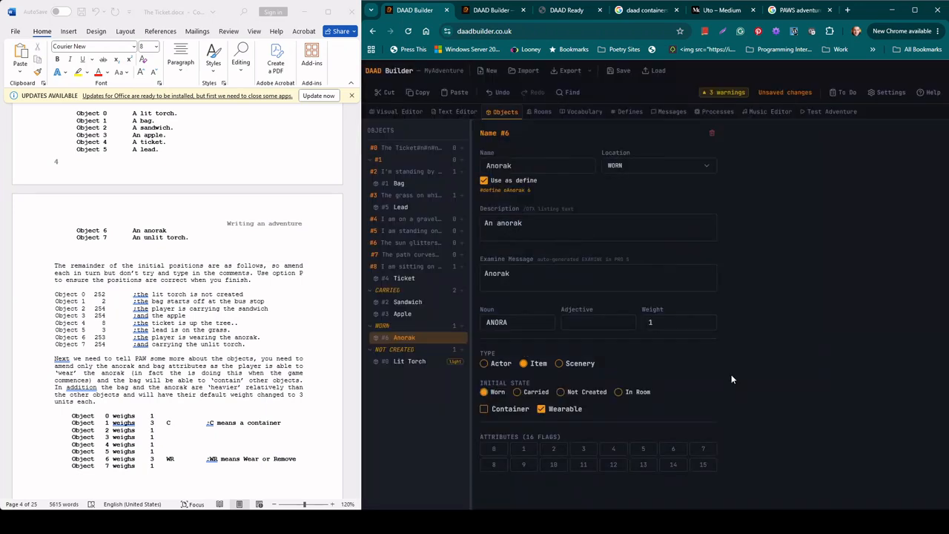
click(707, 320)
click(703, 364)
Step: Add a carried item named Unlit Torch, used as define, with description "An unlit torch", noun TORCH and adjective UNLIT
click(460, 289)
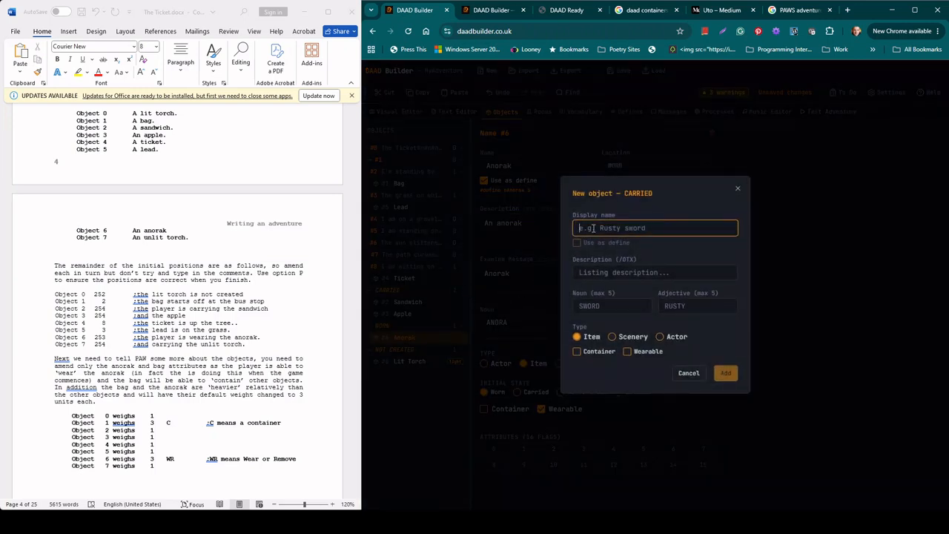
text(Unlit)
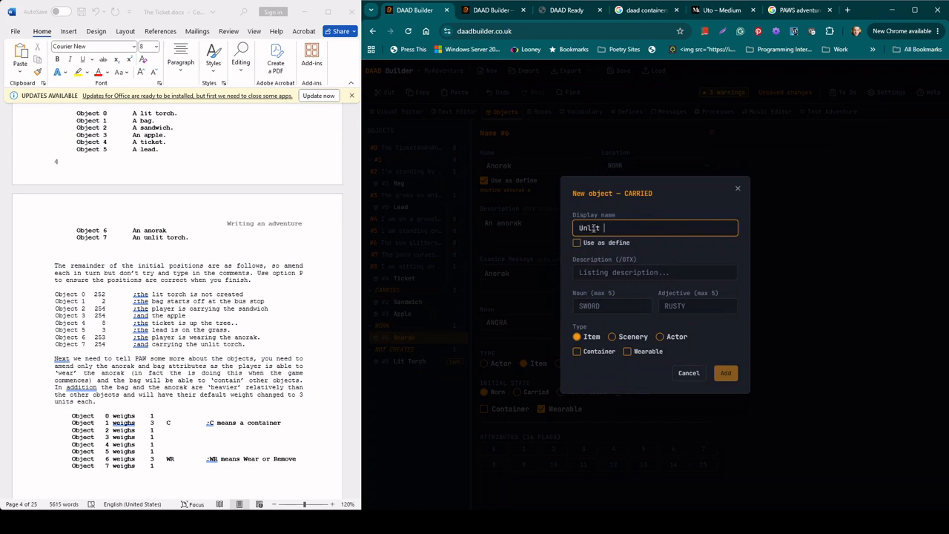
text( Torch)
click(576, 242)
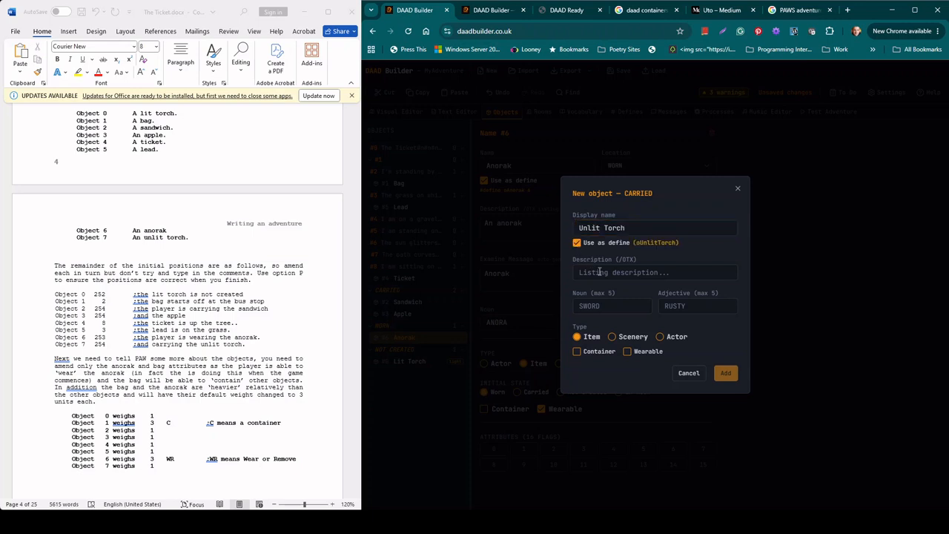
click(600, 272)
text(An u)
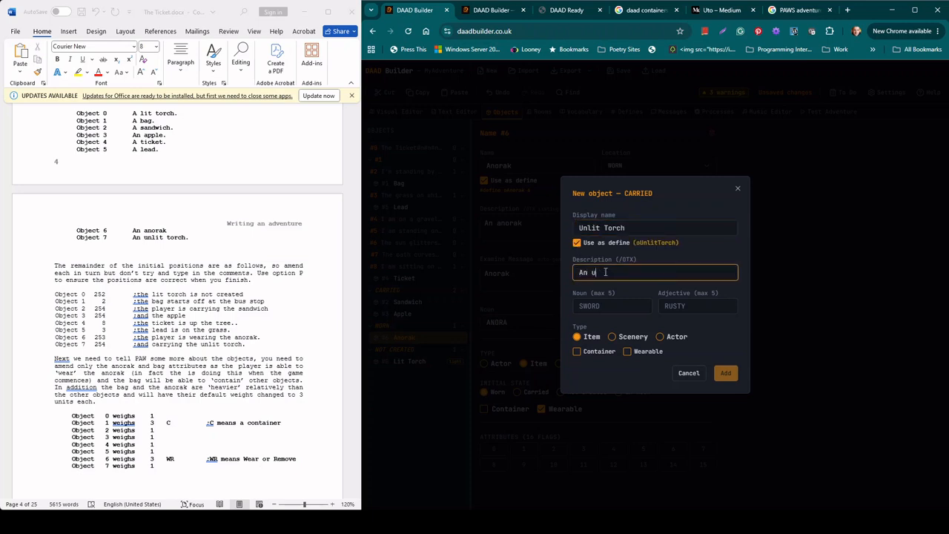
text(nlit torch)
click(599, 306)
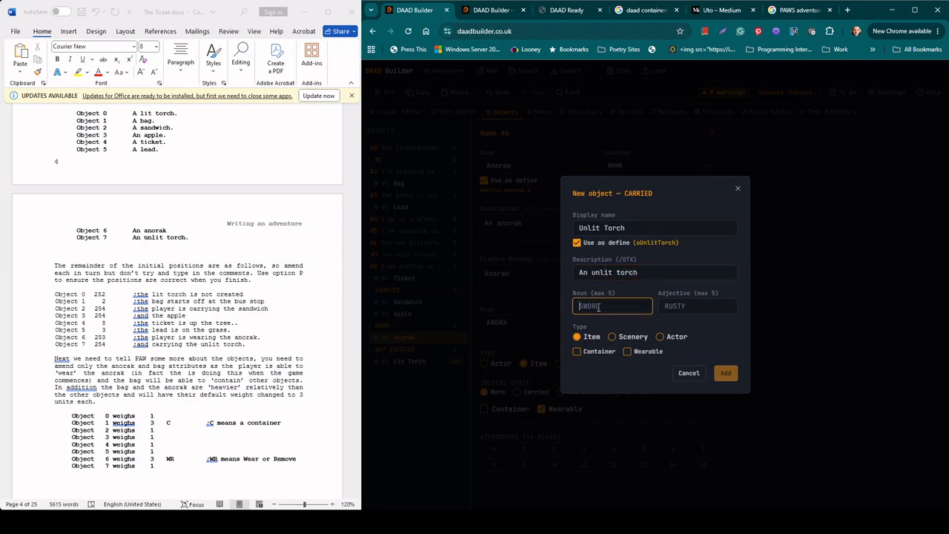
text(TORCH)
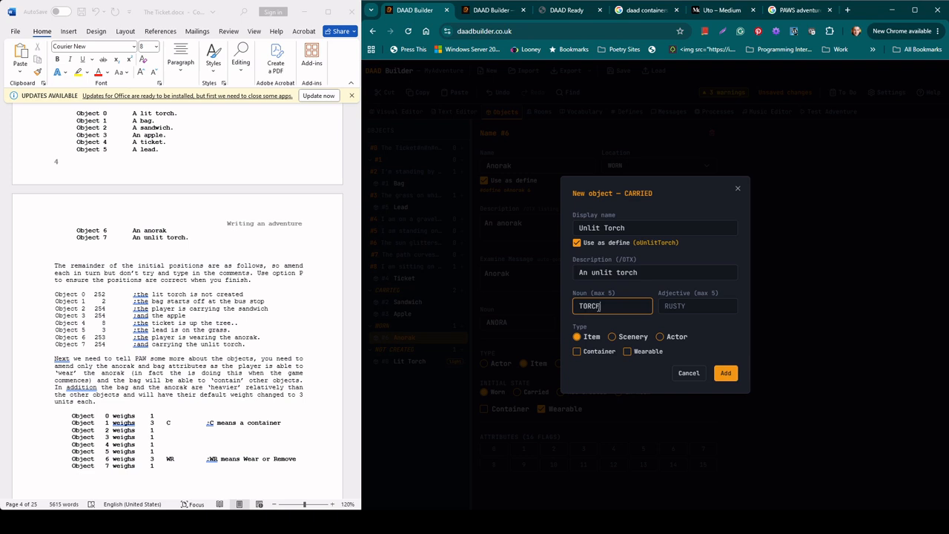
click(685, 307)
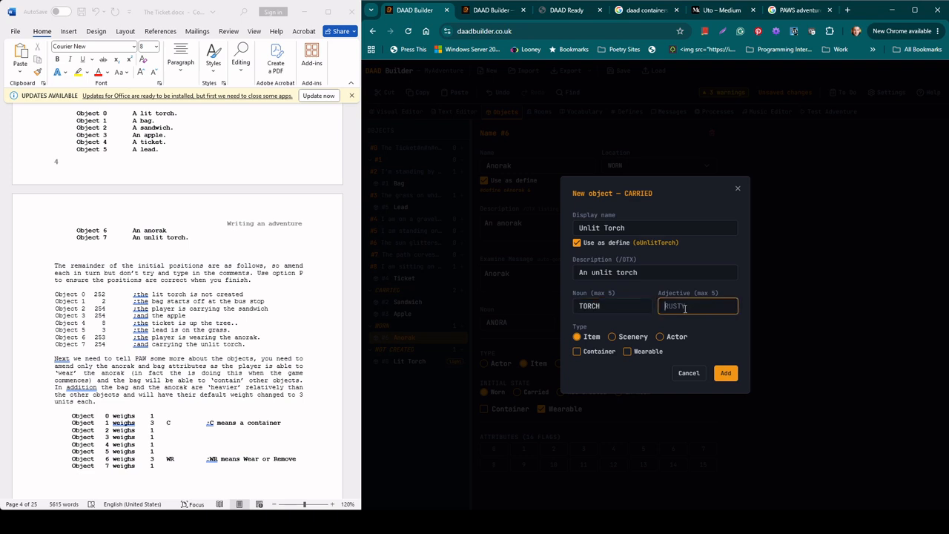
text(UNLIT)
click(718, 376)
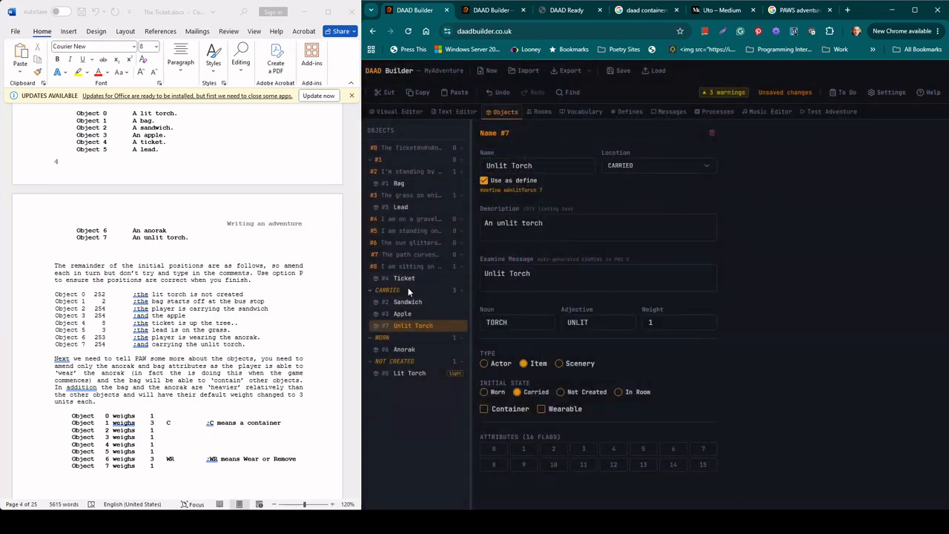
Step: Set the adjective of the Lit Torch object to LIT
click(409, 373)
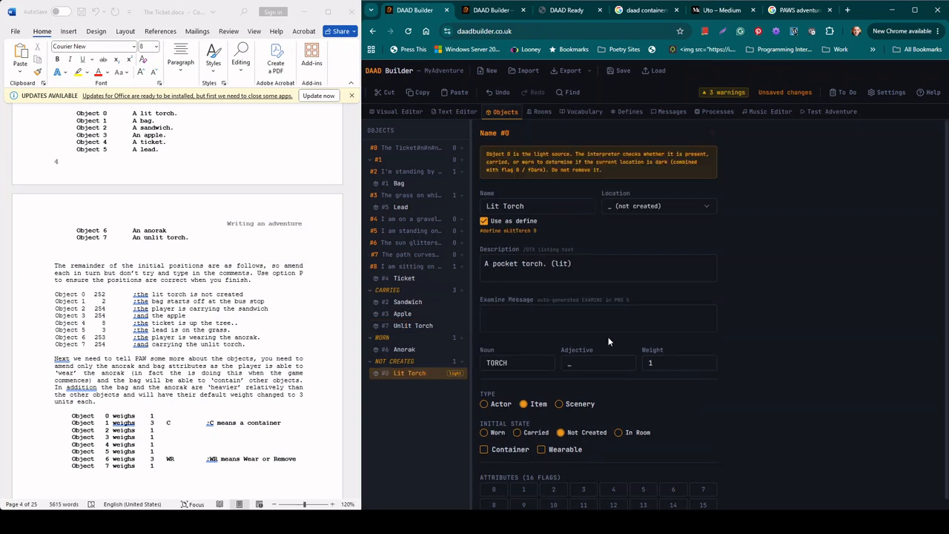
double_click(567, 363)
text(LIT)
click(744, 347)
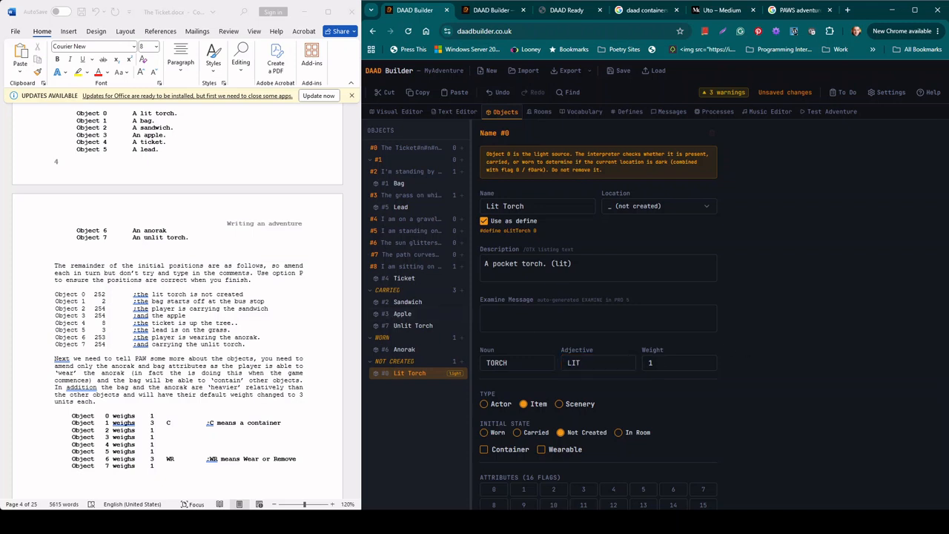
Step: Read the object vocabulary list and the "Play it again...?" section on diagnostics in the Word document
click(207, 361)
scroll(207, 353, down, 3)
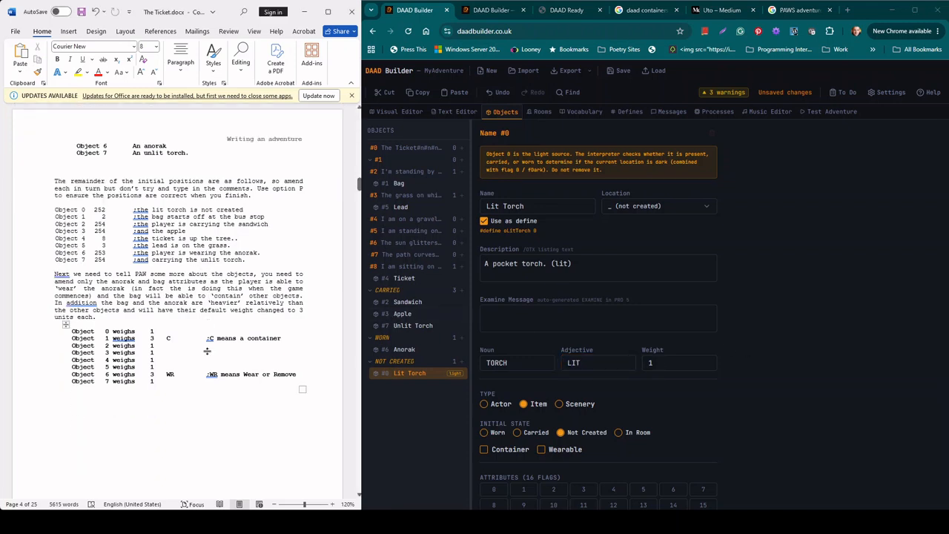
scroll(207, 351, down, 10)
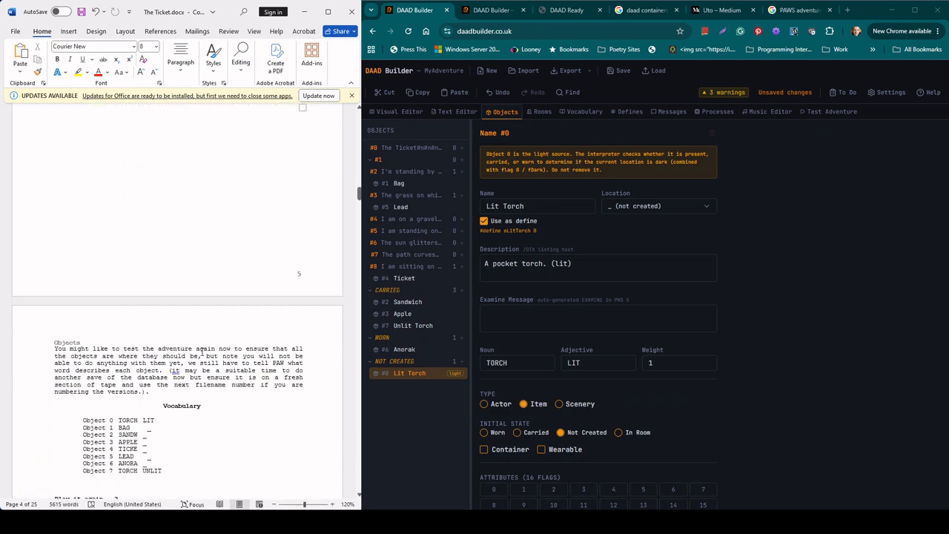
scroll(201, 351, down, 5)
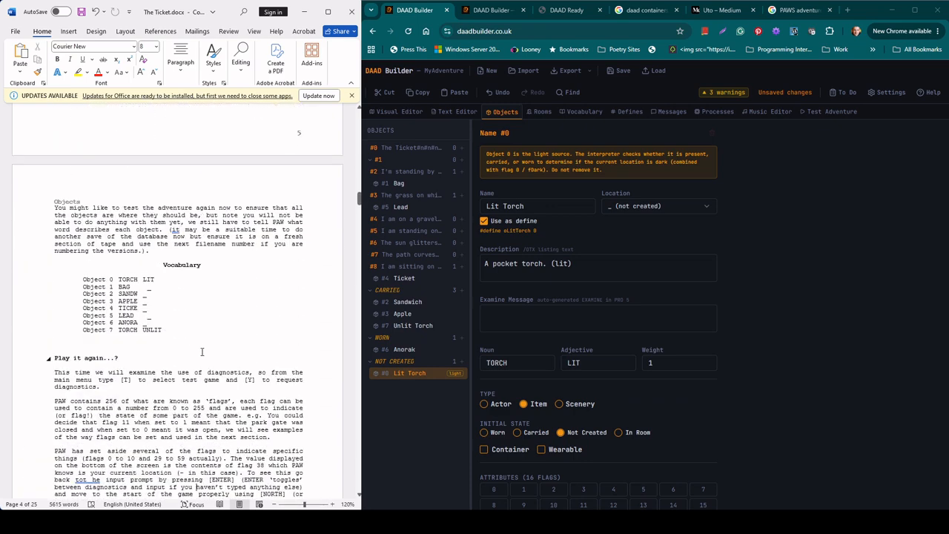
scroll(202, 352, down, 6)
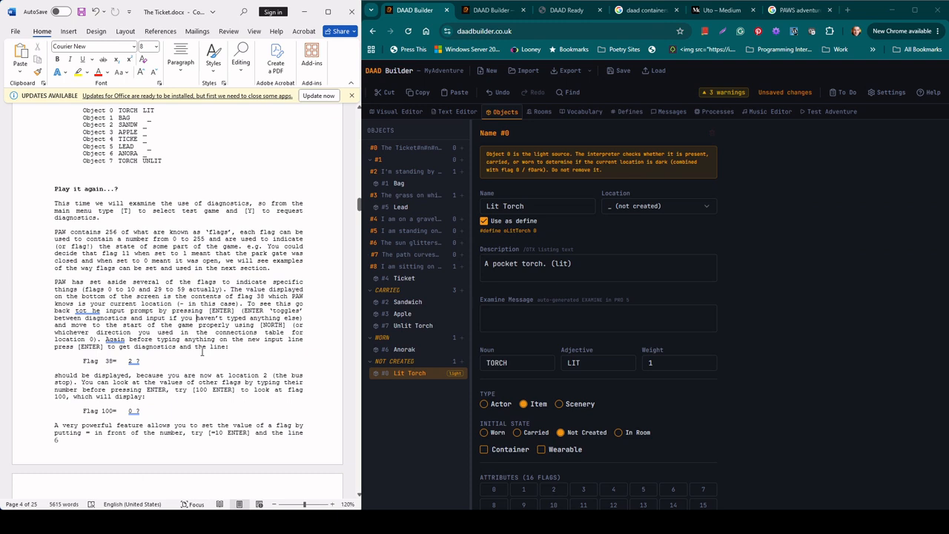
scroll(202, 351, down, 1)
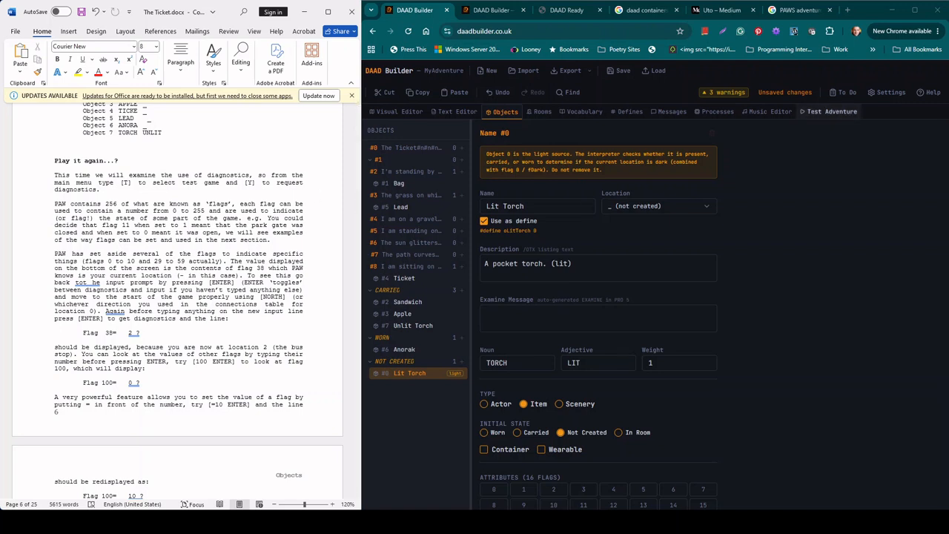
Step: Start the test adventure, continue past the intro, and examine the rooms and object locations in the debug game state
click(822, 114)
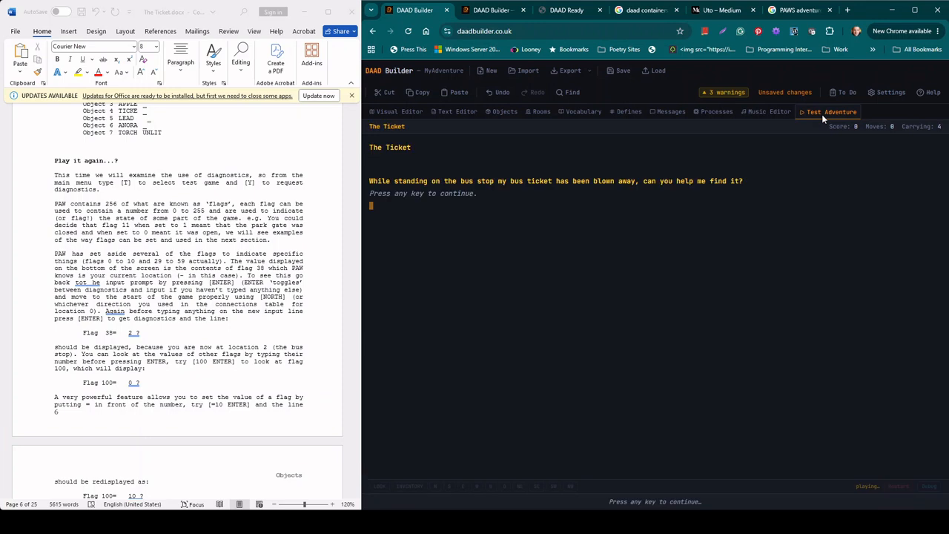
click(669, 502)
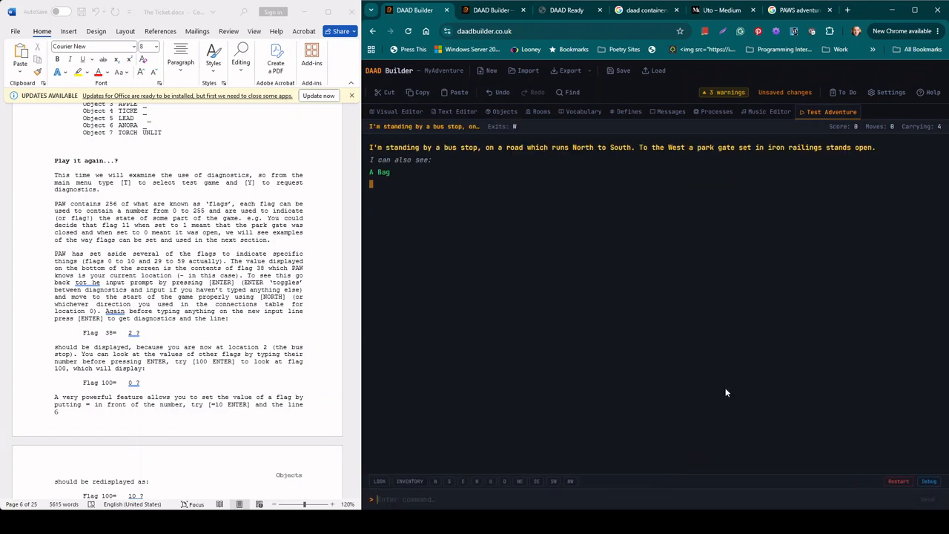
click(929, 482)
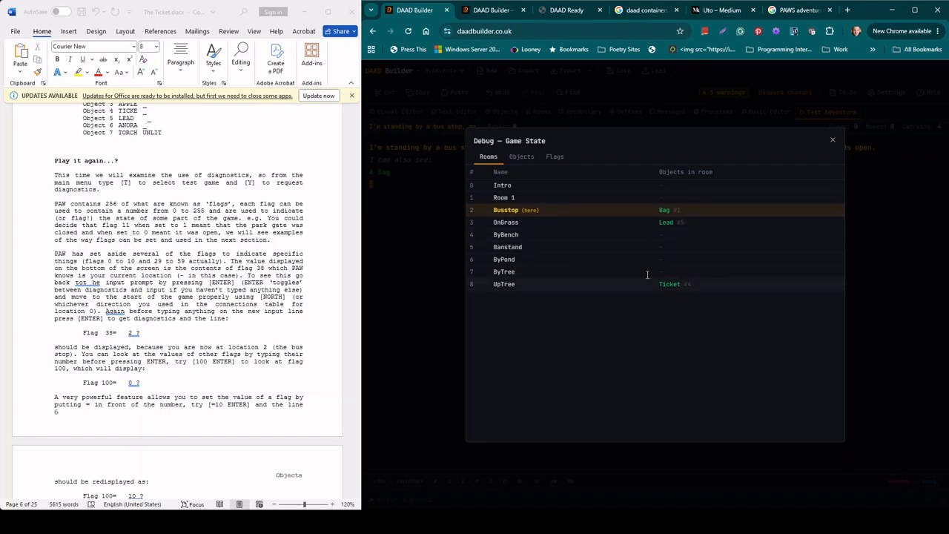
click(518, 157)
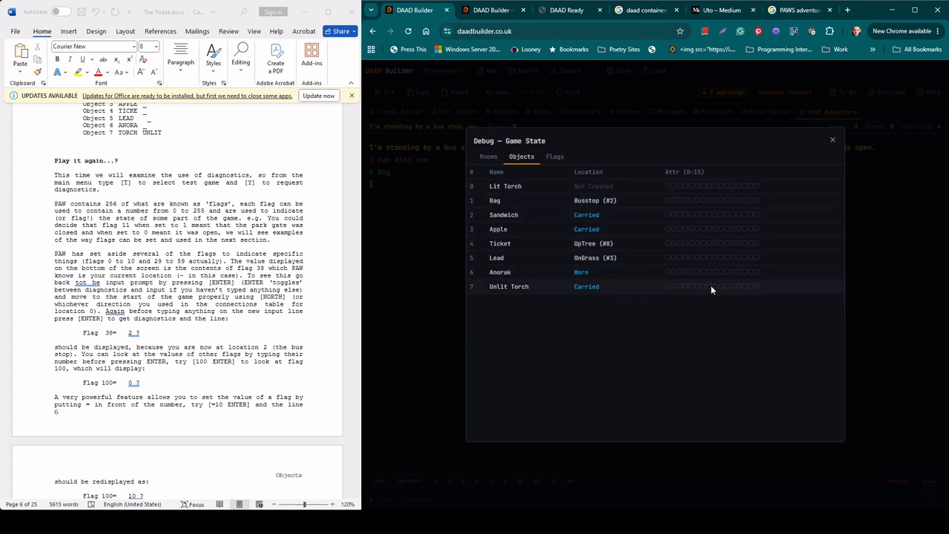
Step: Examine the game flags in the debug view with zero flags shown, down to flag 255, and close the debug view
click(557, 157)
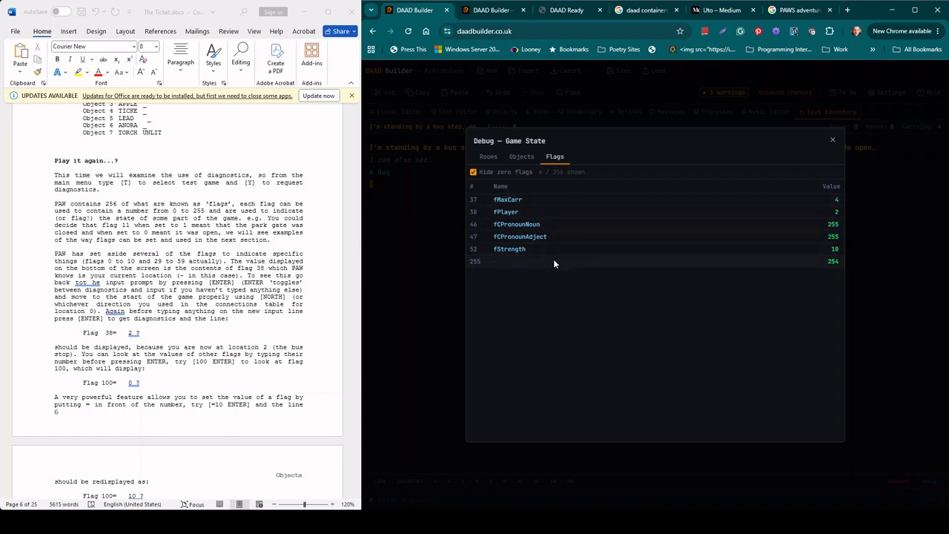
click(473, 172)
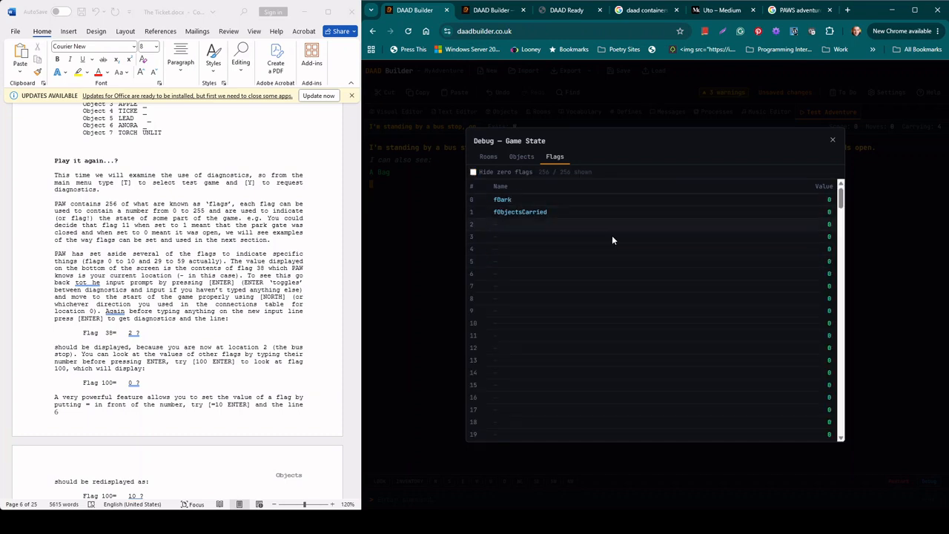
scroll(771, 208, down, 10)
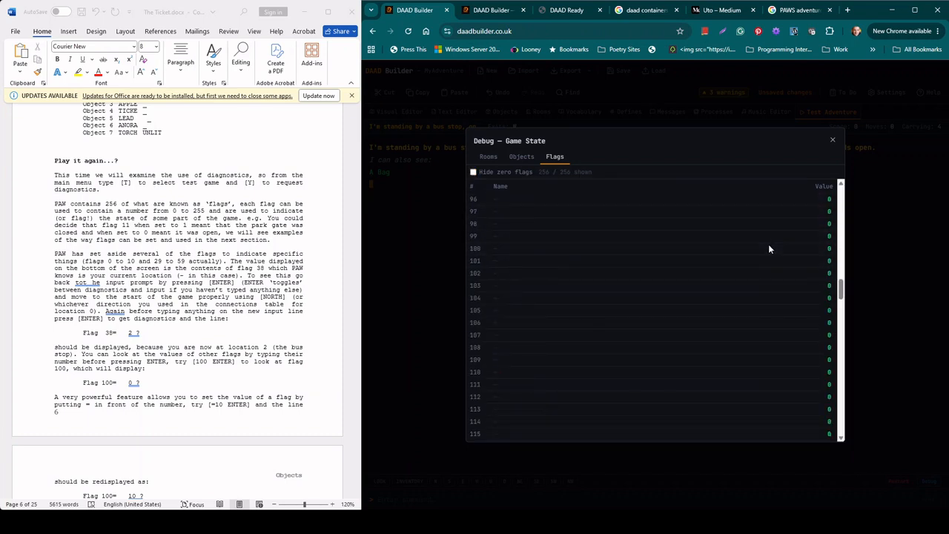
scroll(768, 252, down, 20)
scroll(769, 258, down, 6)
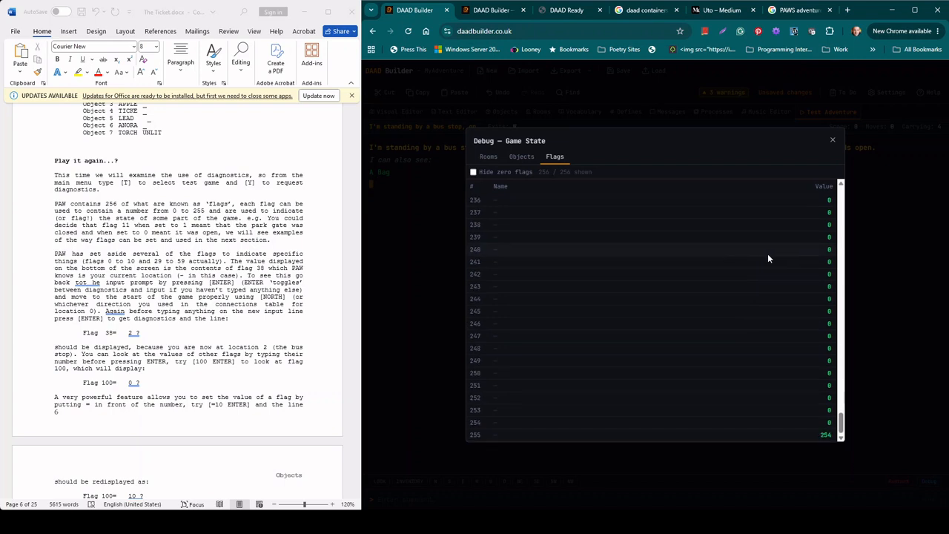
click(834, 140)
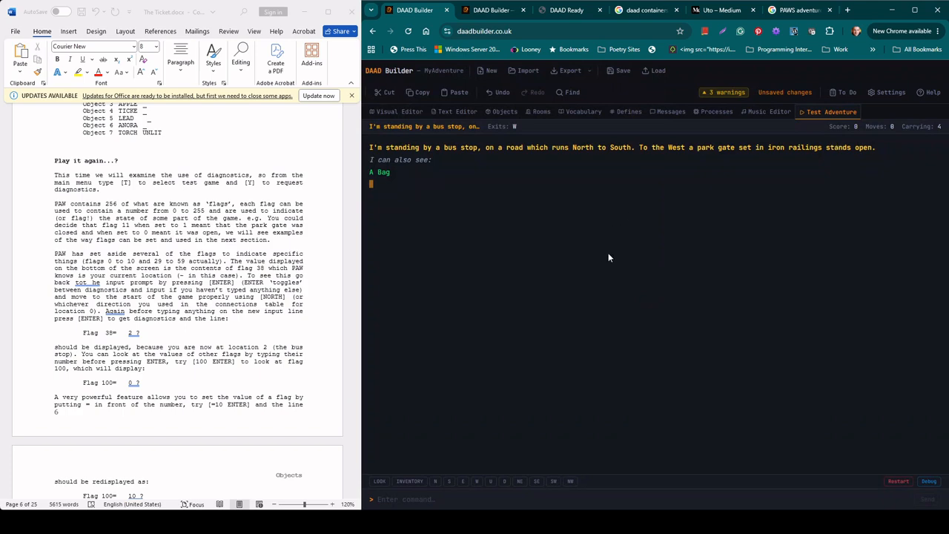
Step: Read the Scenery section of the Word document, with its table of scenery words, locations and descriptions
click(200, 355)
scroll(199, 355, down, 4)
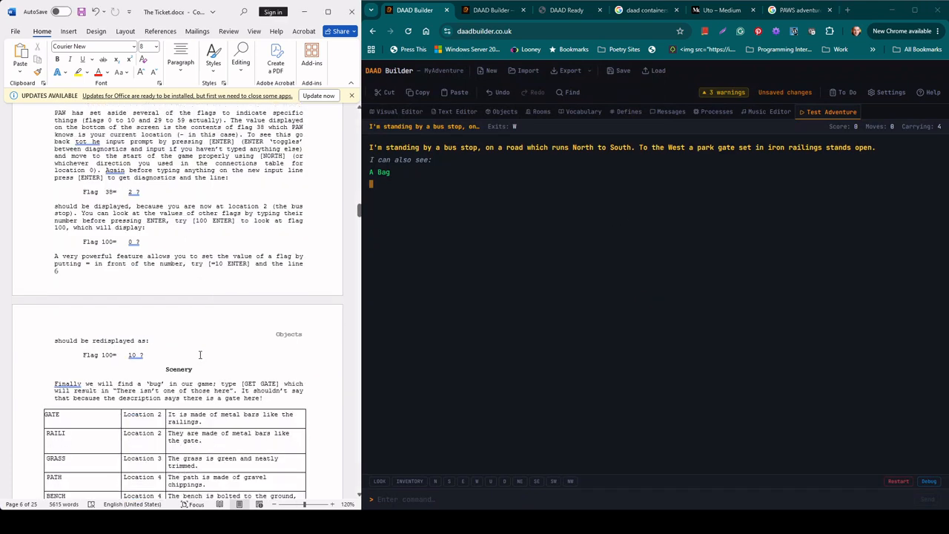
scroll(200, 356, down, 5)
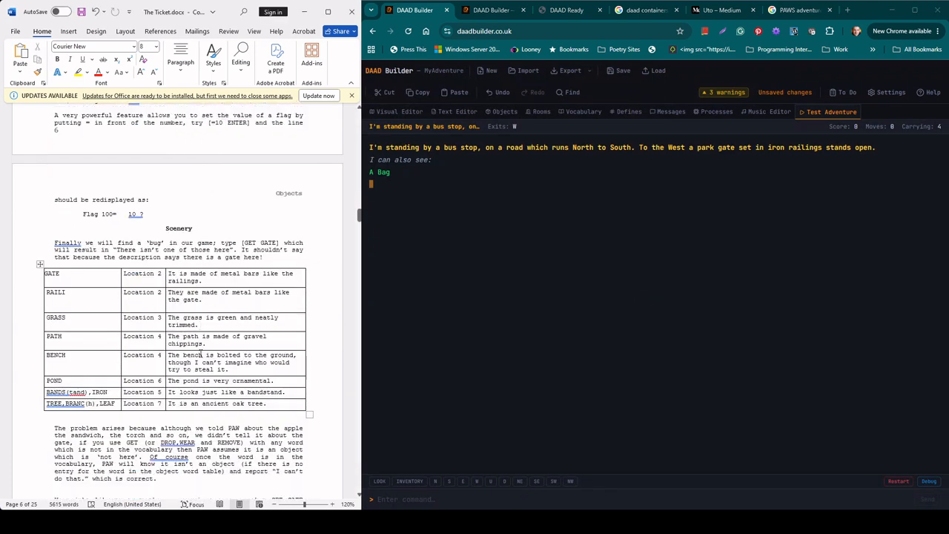
scroll(199, 354, down, 2)
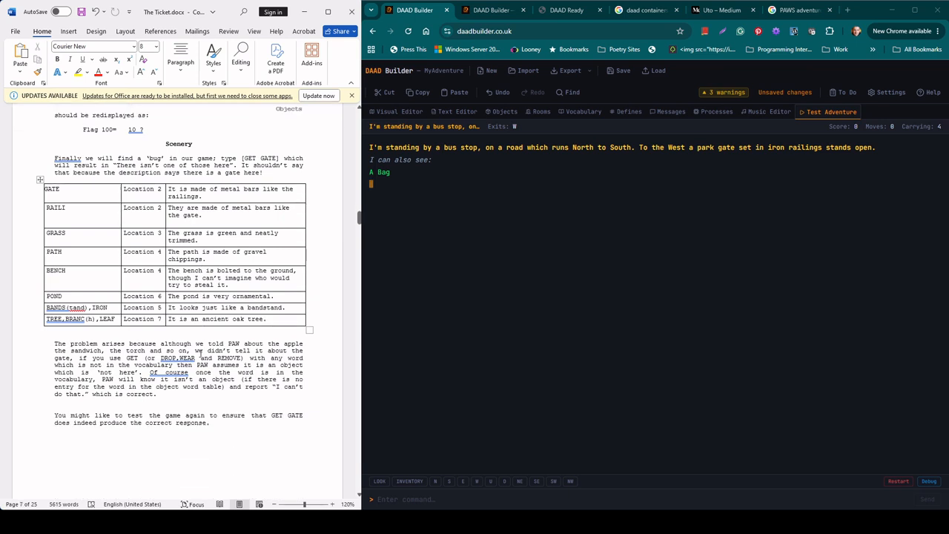
scroll(199, 354, down, 1)
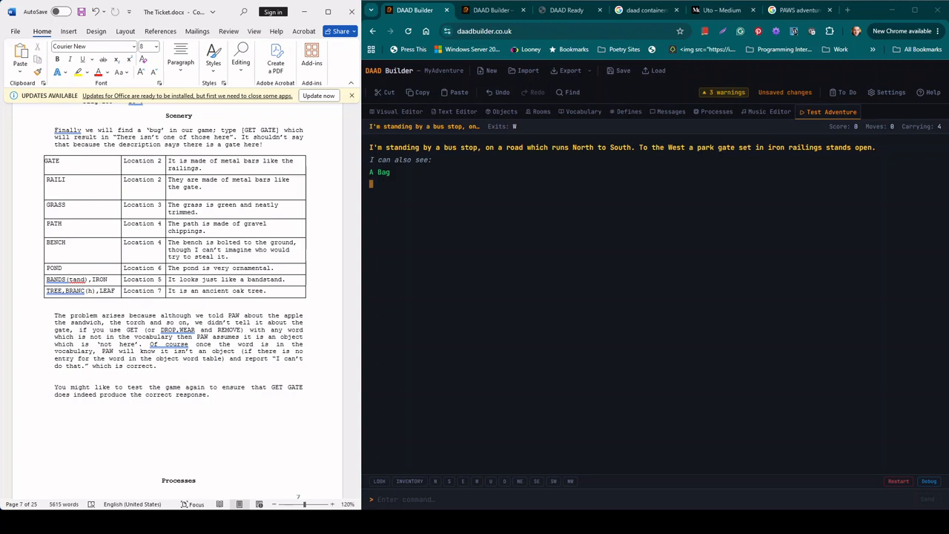
Step: Test the command "get gate" at the bus stop in the test adventure
click(511, 492)
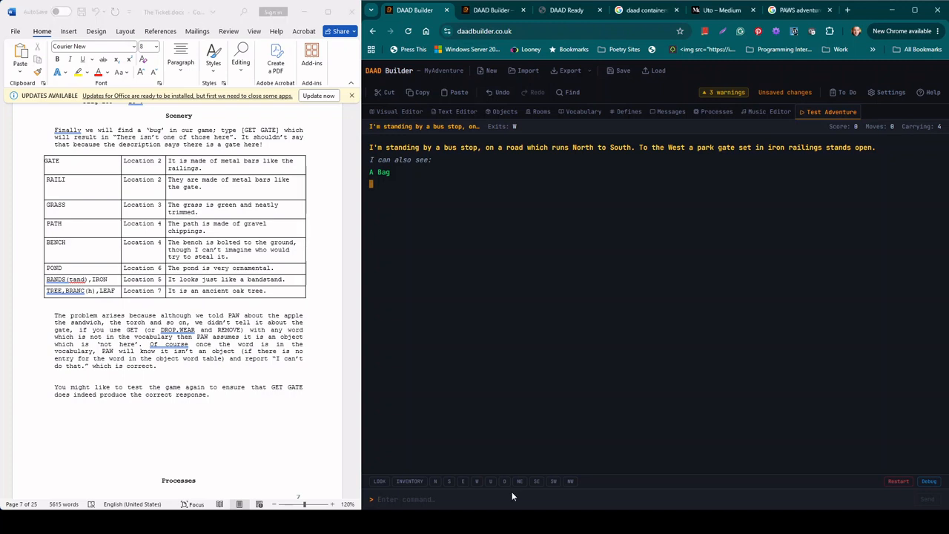
text(get gate)
key(Return)
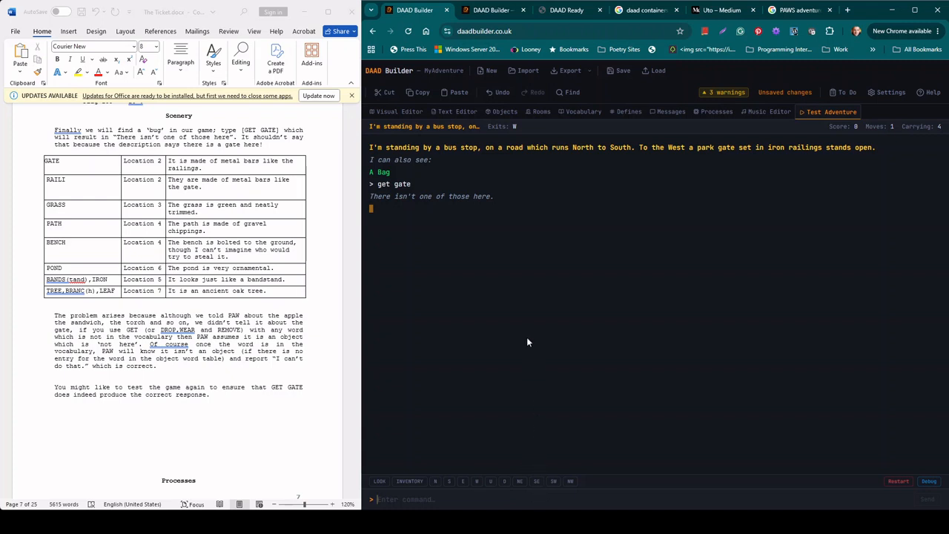
Step: Start a new scenery object in the Busstop room of the visual map, named Gate with the noun GATE
click(399, 112)
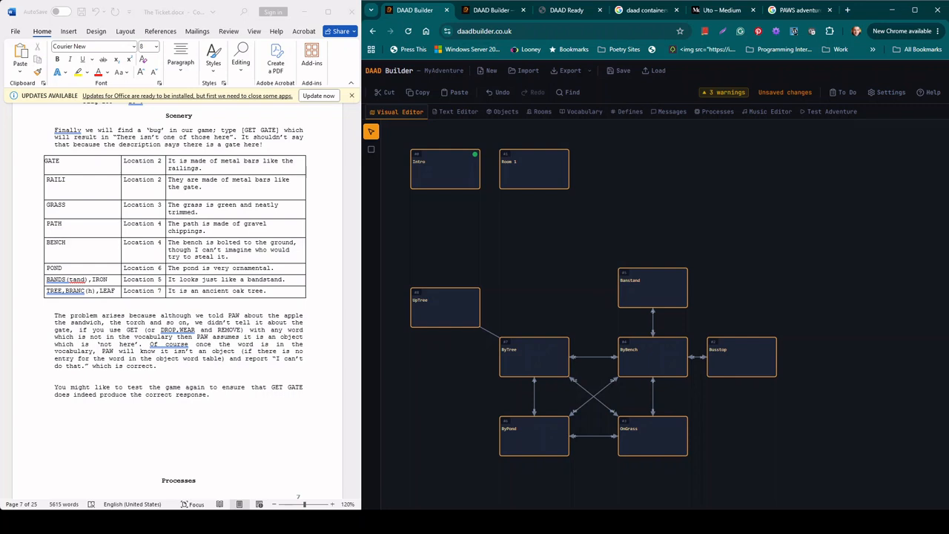
click(753, 365)
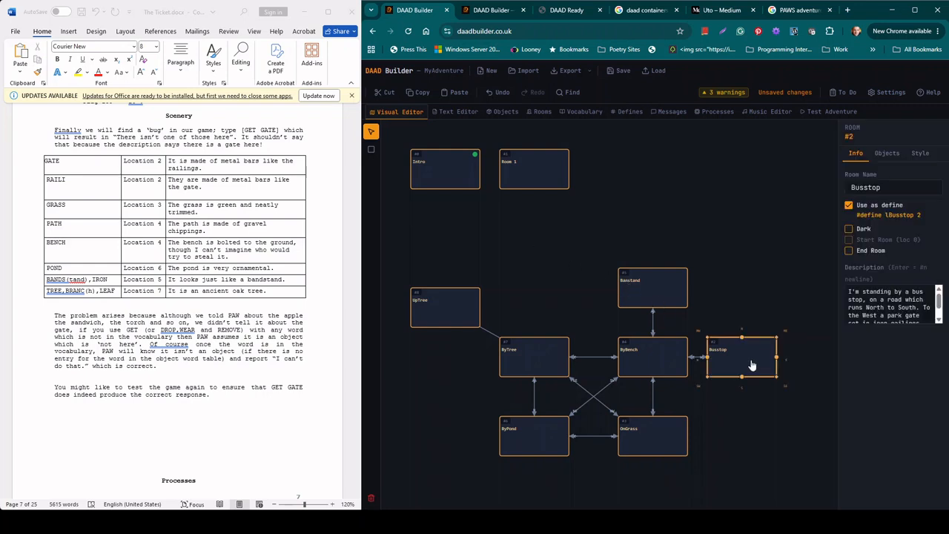
click(886, 154)
click(915, 498)
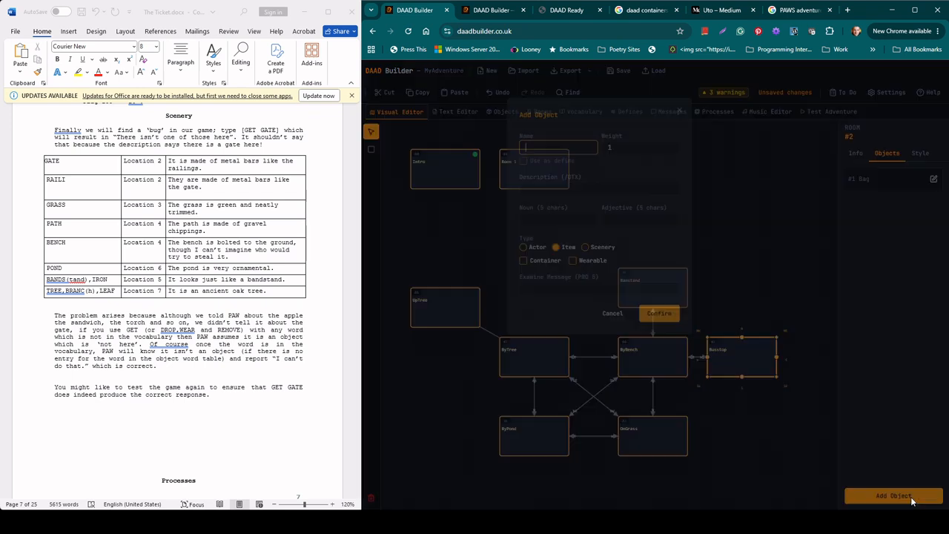
click(641, 317)
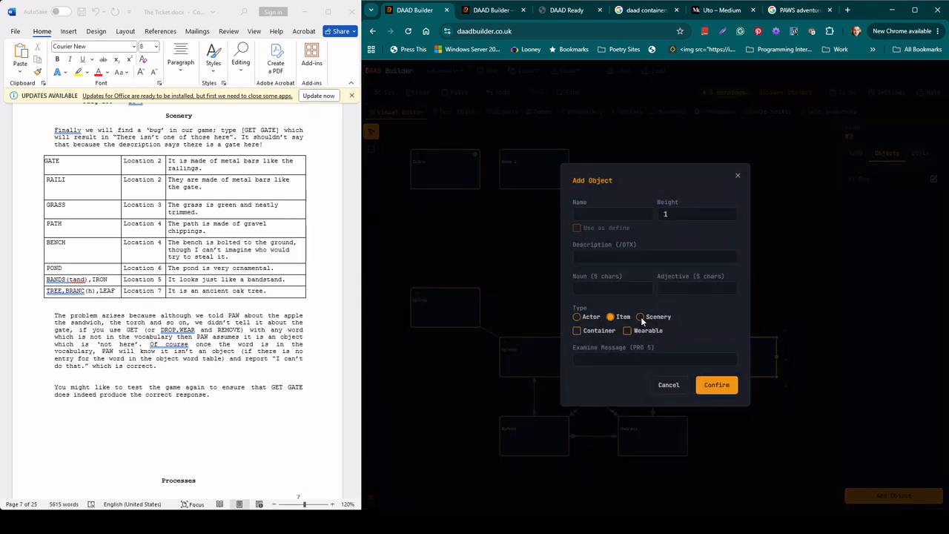
click(609, 239)
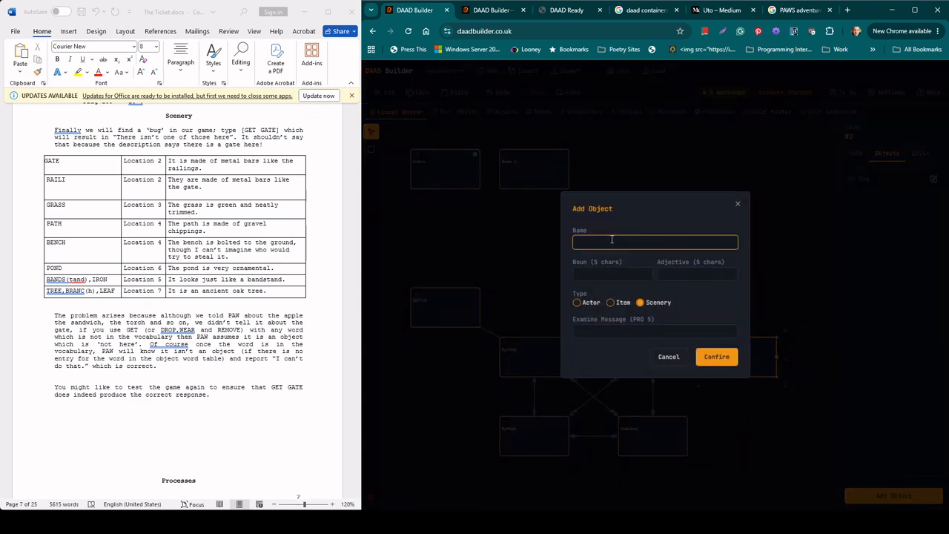
text(Gate)
click(616, 275)
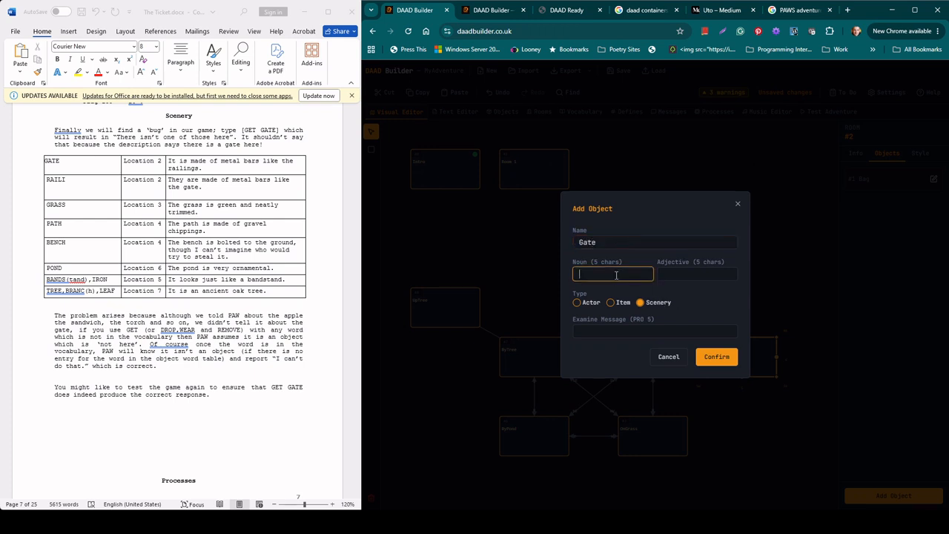
text(GATE)
Step: Copy "It is made of metal bars like the railings." from the Word table as the Gate's examine message and confirm the object
click(644, 332)
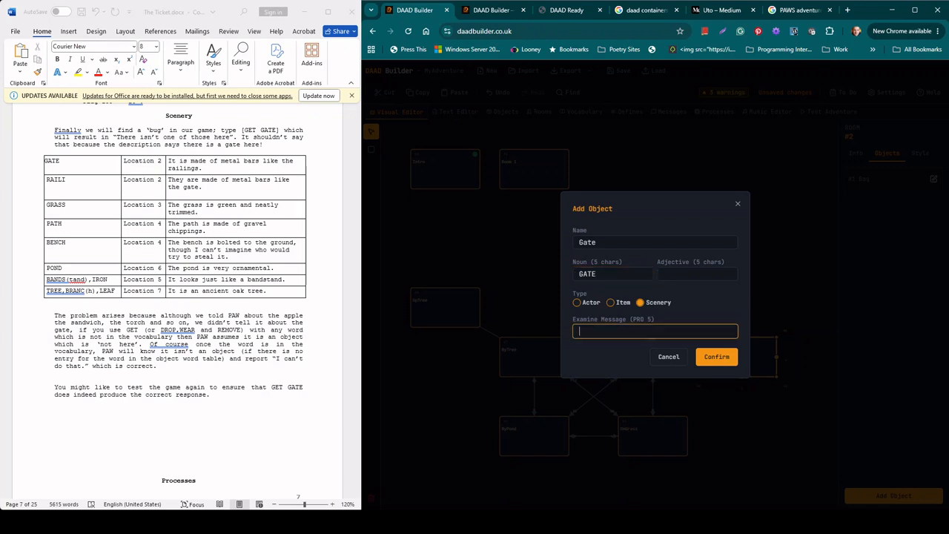
drag(208, 170, 178, 162)
key(ctrl+c)
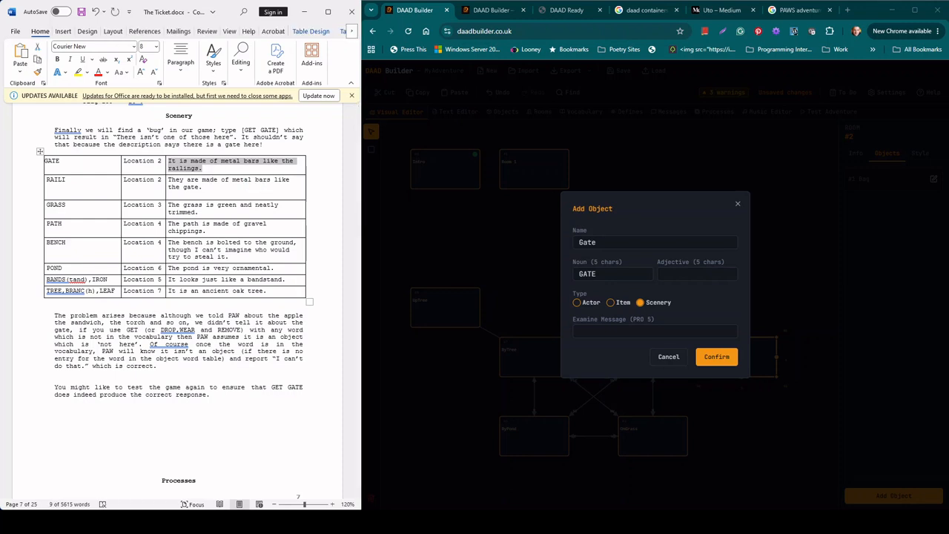
click(665, 331)
key(ctrl+v)
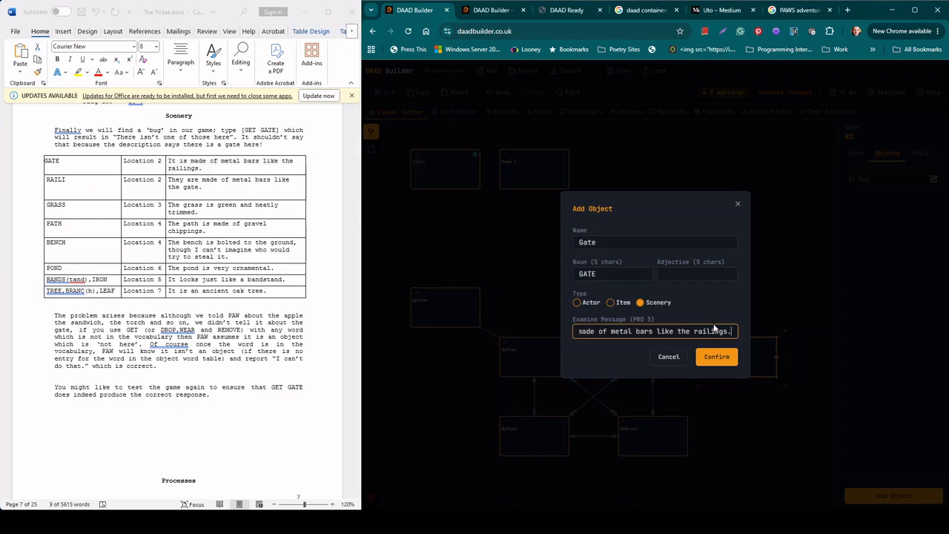
click(716, 357)
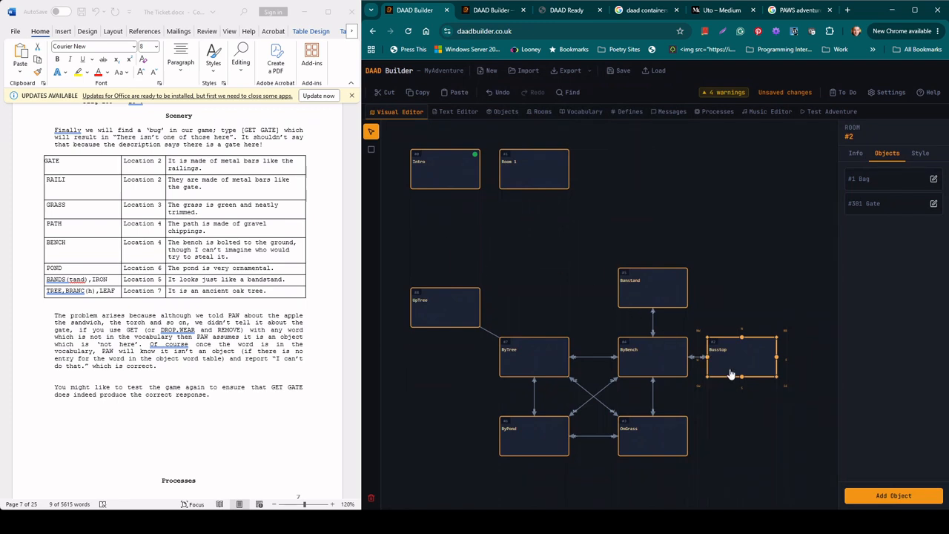
Step: Start another scenery object in the Busstop room, with both name and noun set to RAILI
click(890, 496)
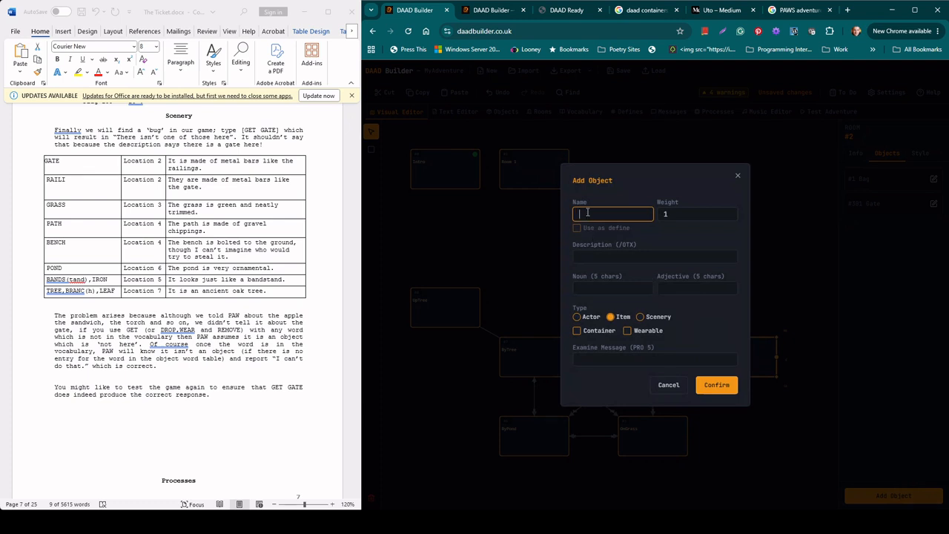
text(RAILI)
click(641, 317)
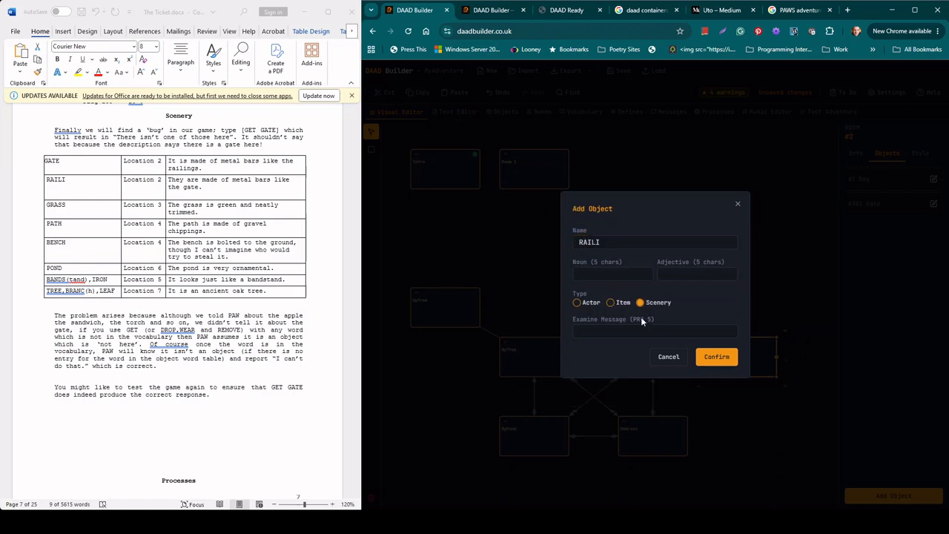
click(603, 278)
text(RAILI)
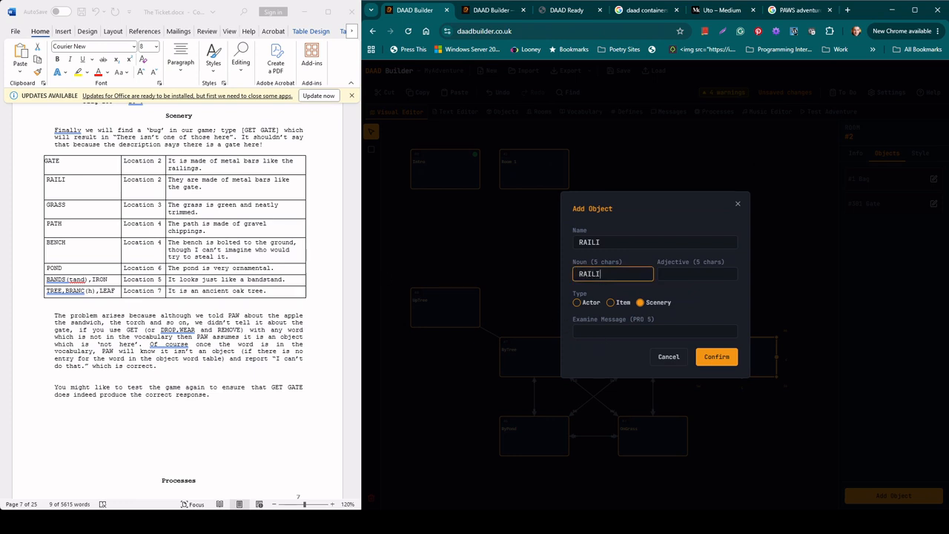
Step: Copy "They are made of metal bars like the gate." from the Word table as RAILI's examine message and confirm the object
click(216, 192)
drag(203, 188, 168, 180)
key(ctrl+c)
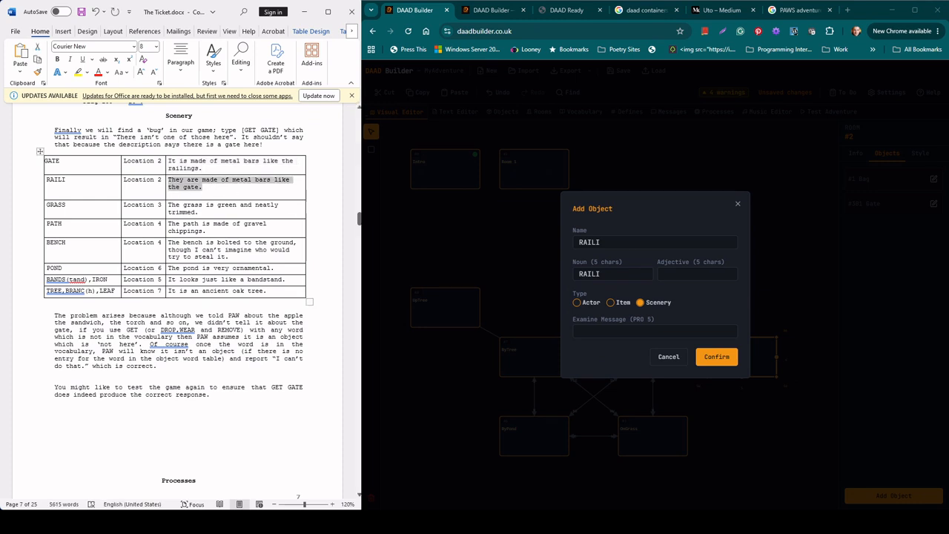
click(619, 331)
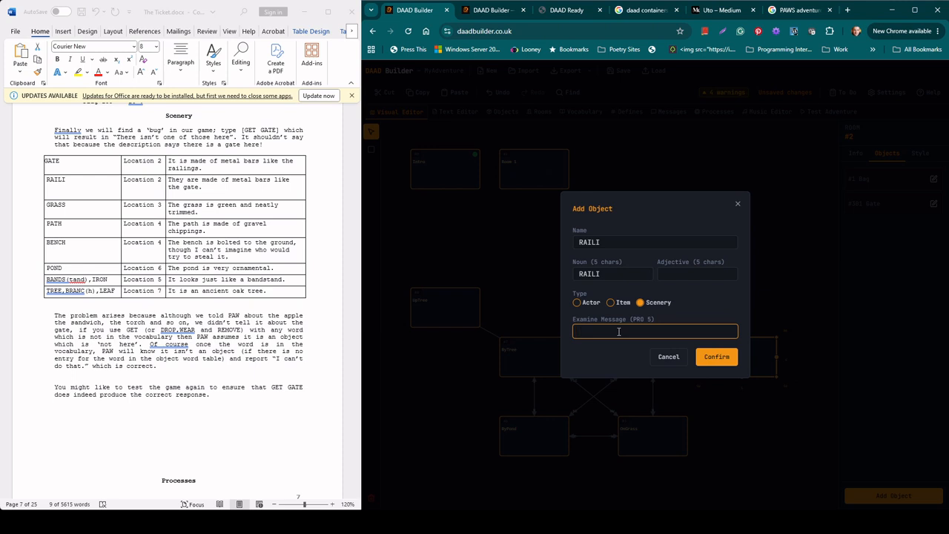
key(ctrl+v)
click(722, 356)
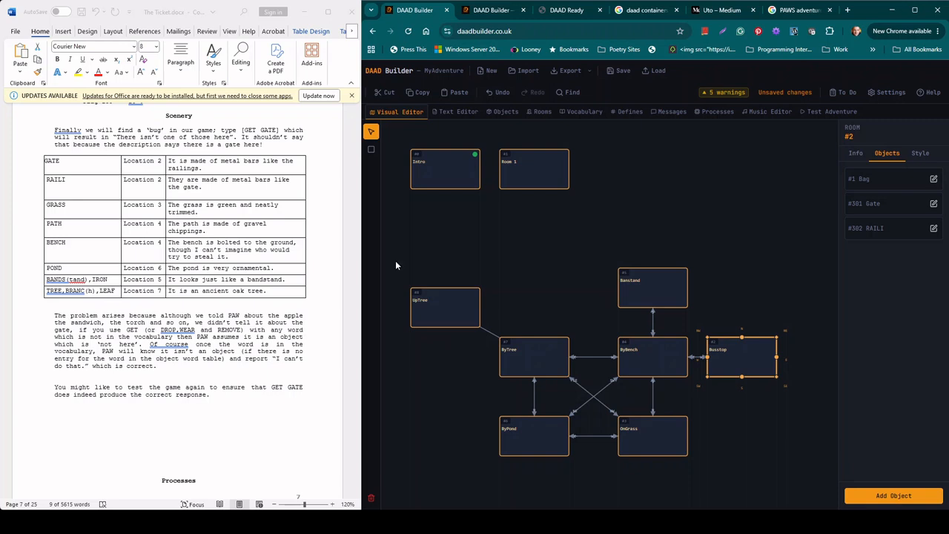
Step: Start a new scenery object in the OnGrass room, named Grass with the noun GRASS
click(647, 440)
click(905, 496)
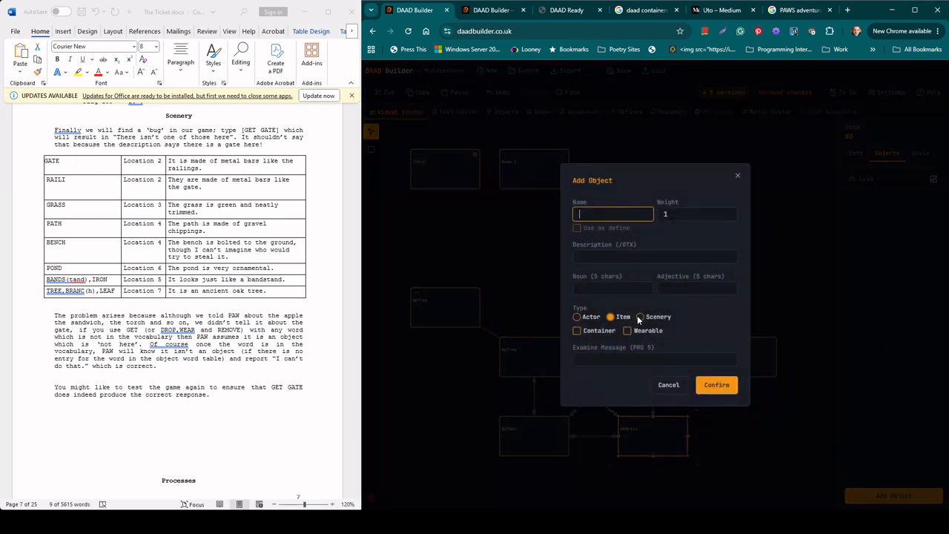
click(639, 318)
click(613, 242)
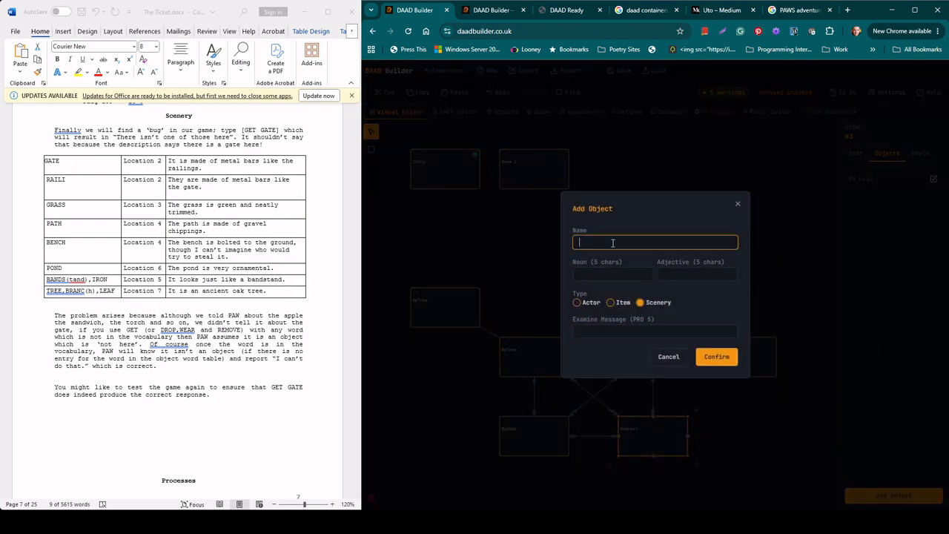
text(Grass)
click(607, 270)
text(GRASS)
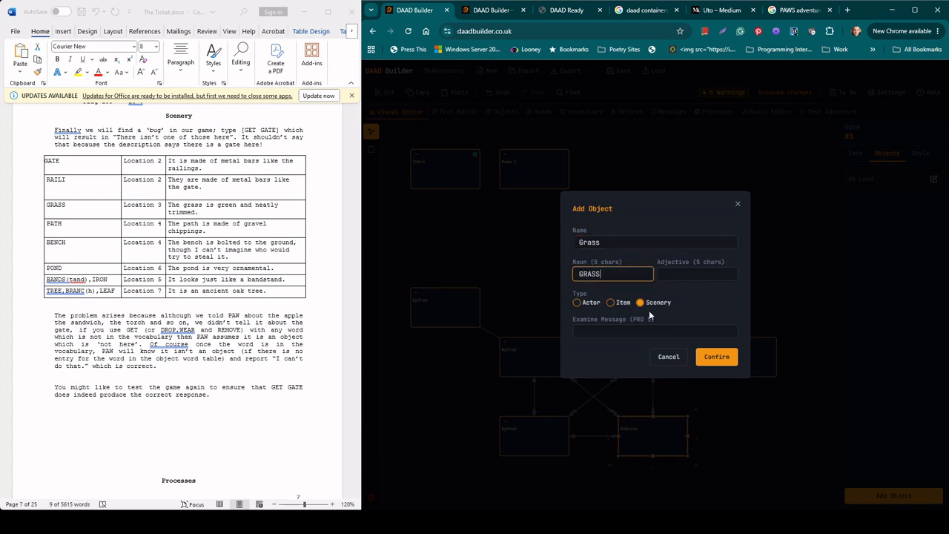
Step: Copy "The grass is green and neatly trimmed." from the Word table as the Grass object's examine message and confirm the object
click(203, 214)
triple_click(181, 208)
key(ctrl+c)
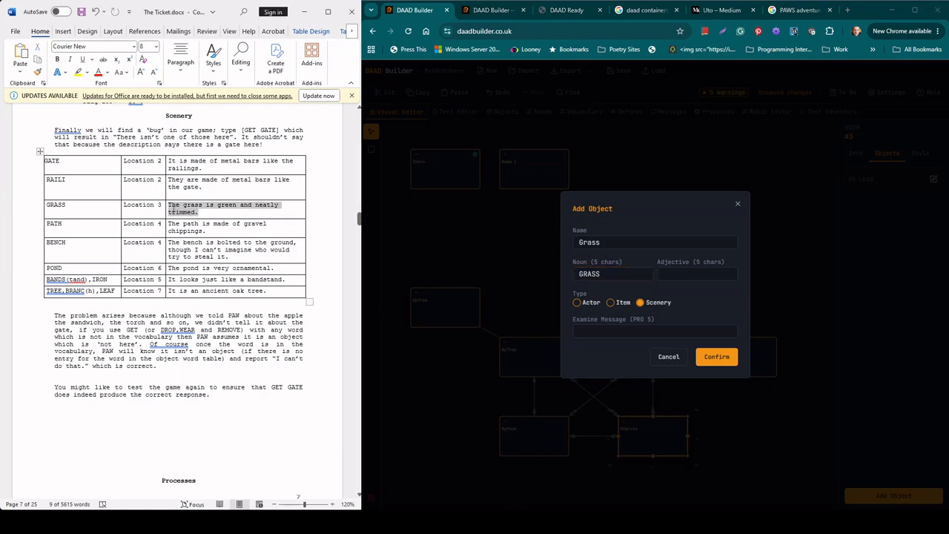
click(653, 332)
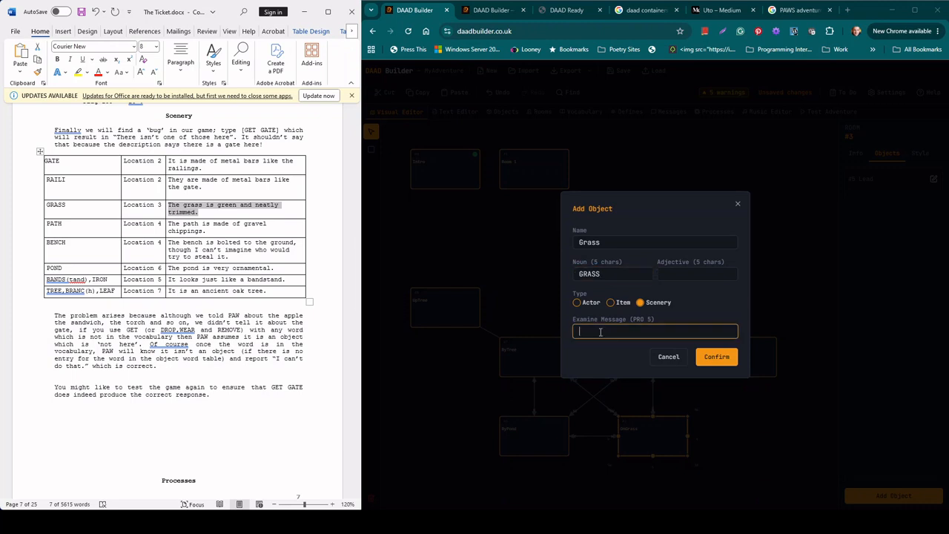
key(ctrl+v)
click(714, 358)
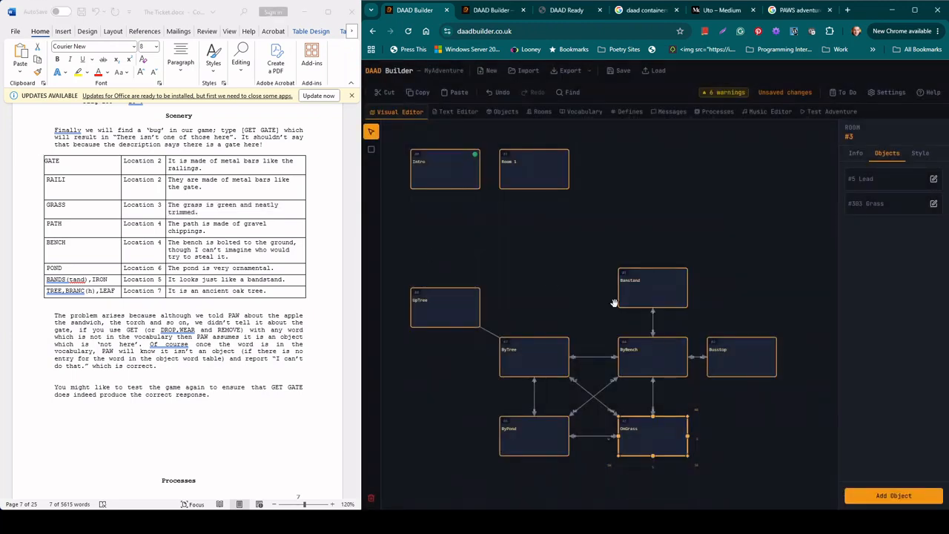
Step: Start a new scenery object in the ByBench room, named Path with the noun PATH
click(656, 356)
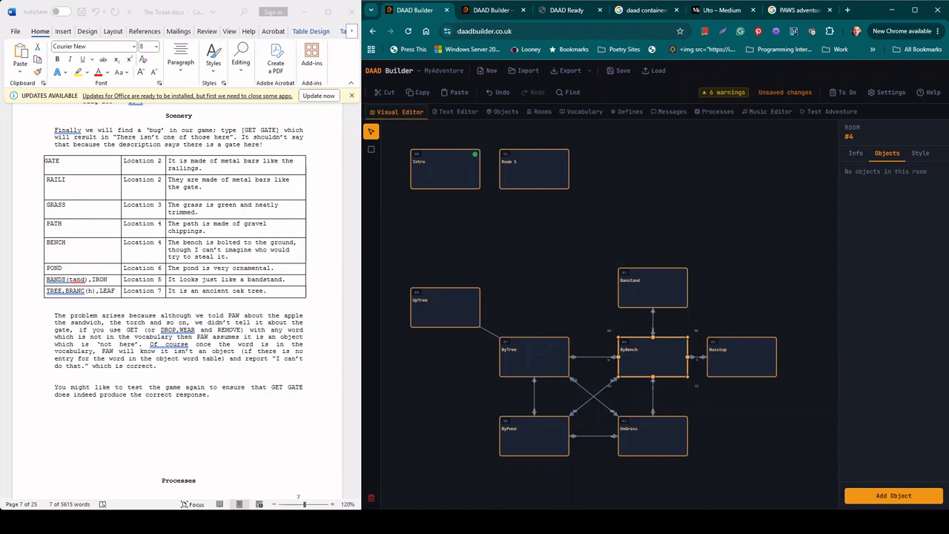
click(886, 498)
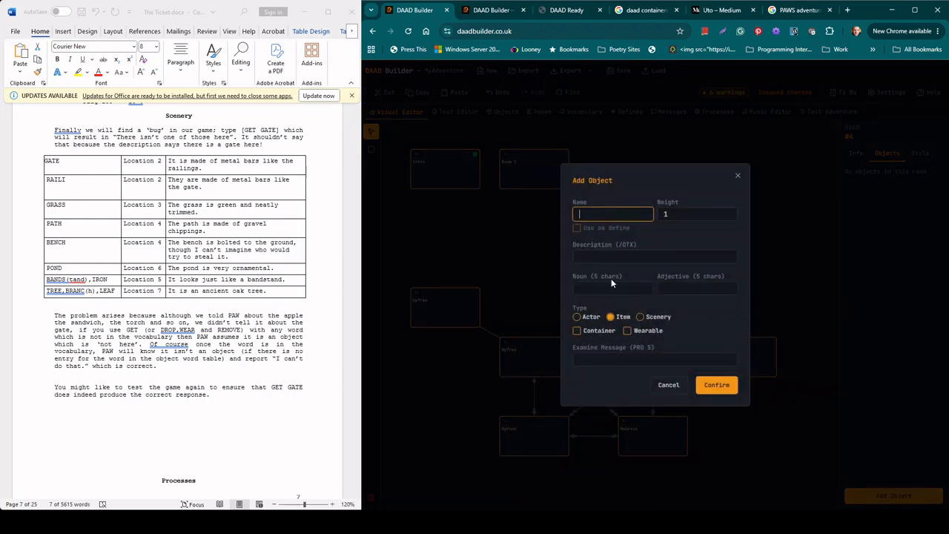
click(641, 316)
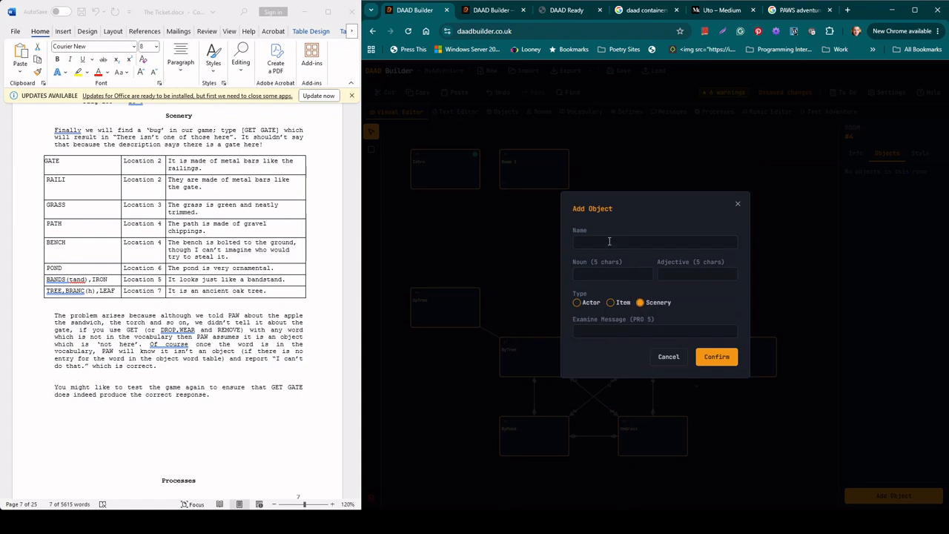
click(609, 241)
text(Path)
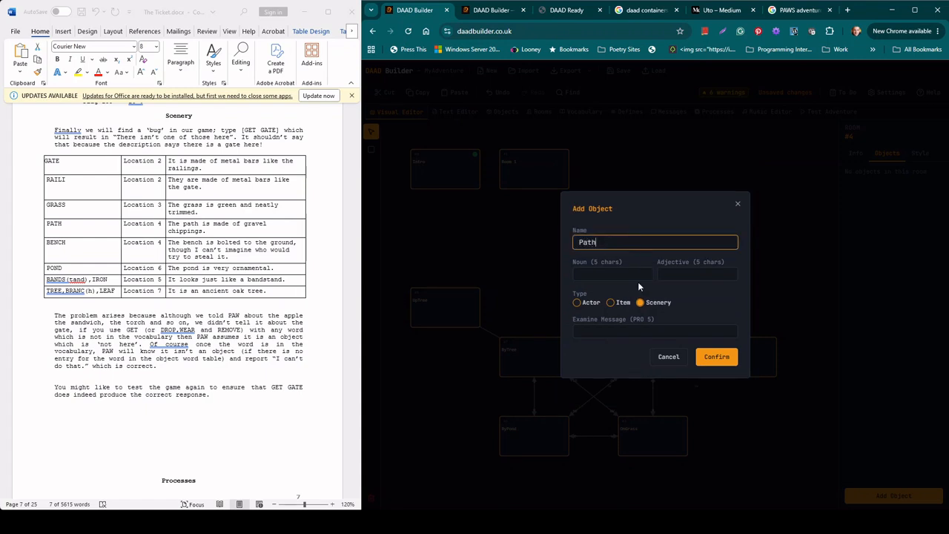
click(622, 275)
text(PATH)
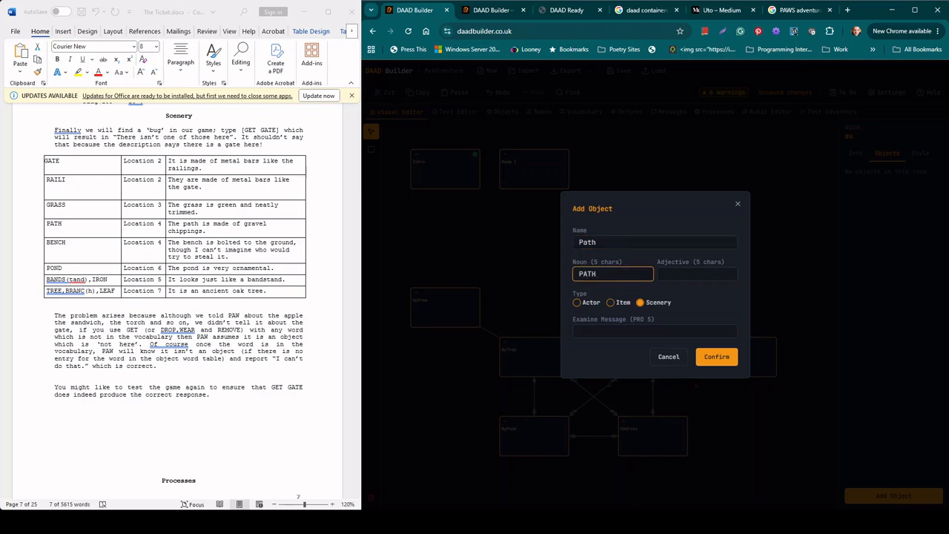
Step: Copy "The path is made of gravel chippings." from the Word table as the Path object's examine message and confirm the object
click(180, 225)
drag(207, 230, 169, 225)
key(ctrl+c)
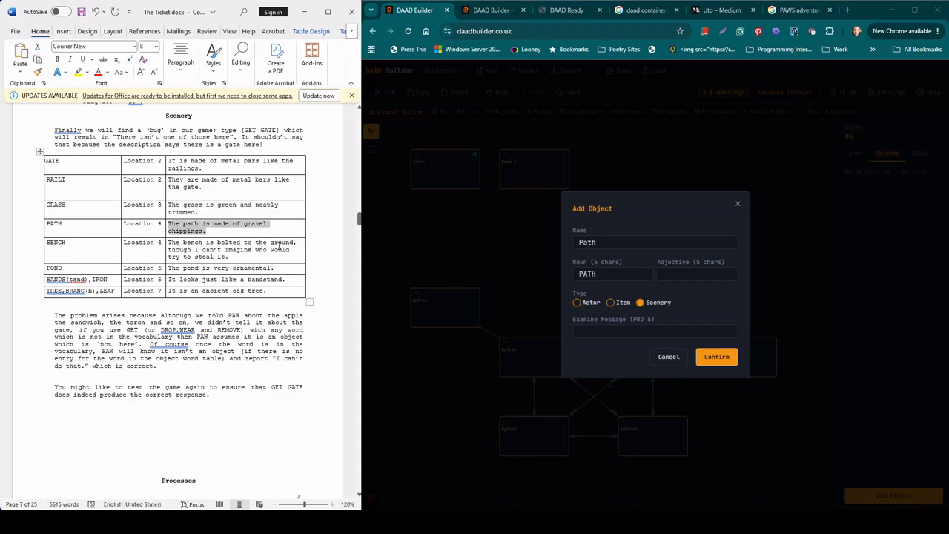
click(653, 331)
key(ctrl+v)
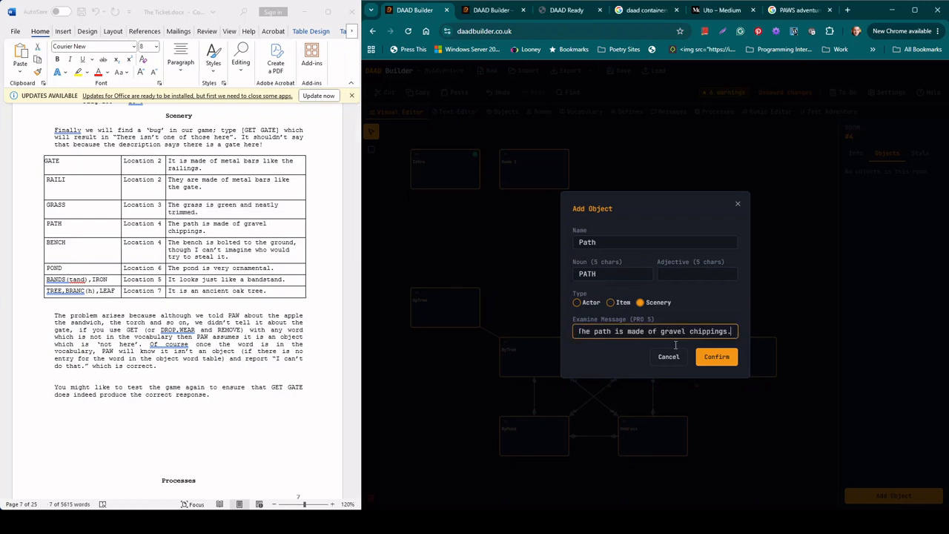
click(716, 357)
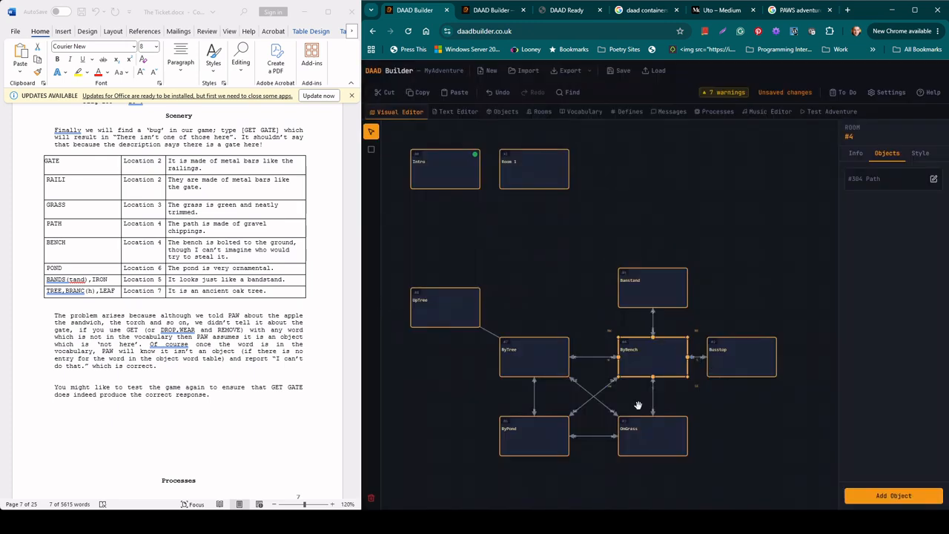
Step: Start a new scenery object in the ByBench room, named Bench with the noun BENCH
click(906, 499)
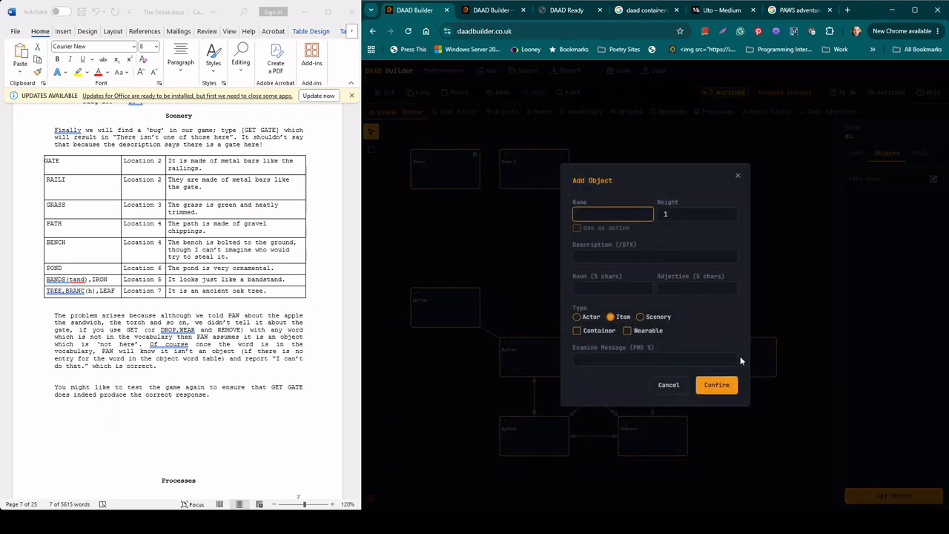
click(640, 317)
click(604, 241)
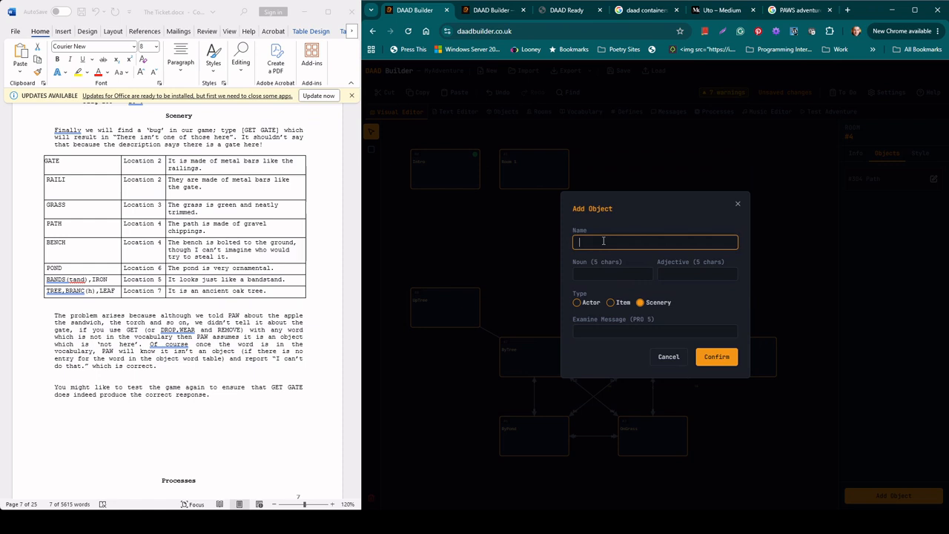
text(Bench)
click(605, 270)
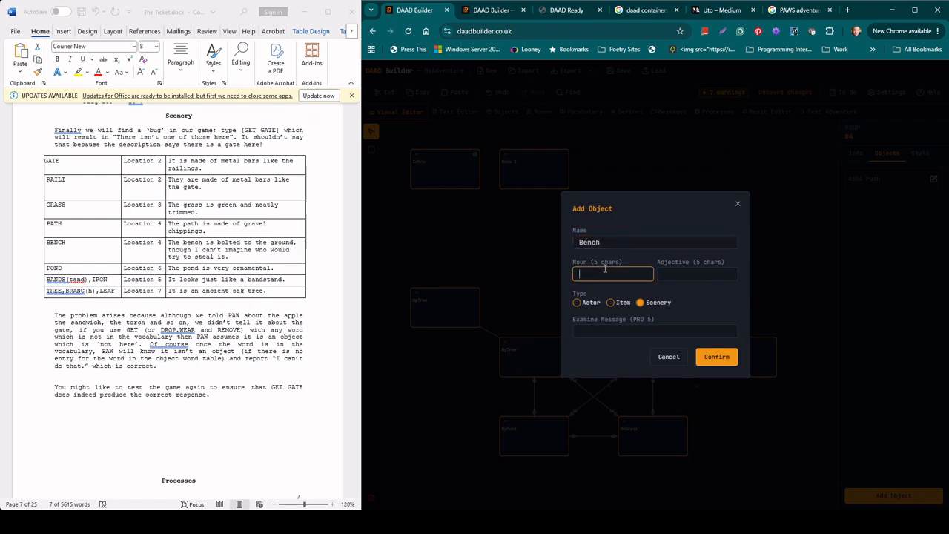
text(BENCH)
Step: Copy "The bench is bolted to the ground, though I can't imagine who would try to steal it." from Word as Bench's examine message and confirm
click(233, 257)
drag(233, 258, 169, 242)
key(ctrl+c)
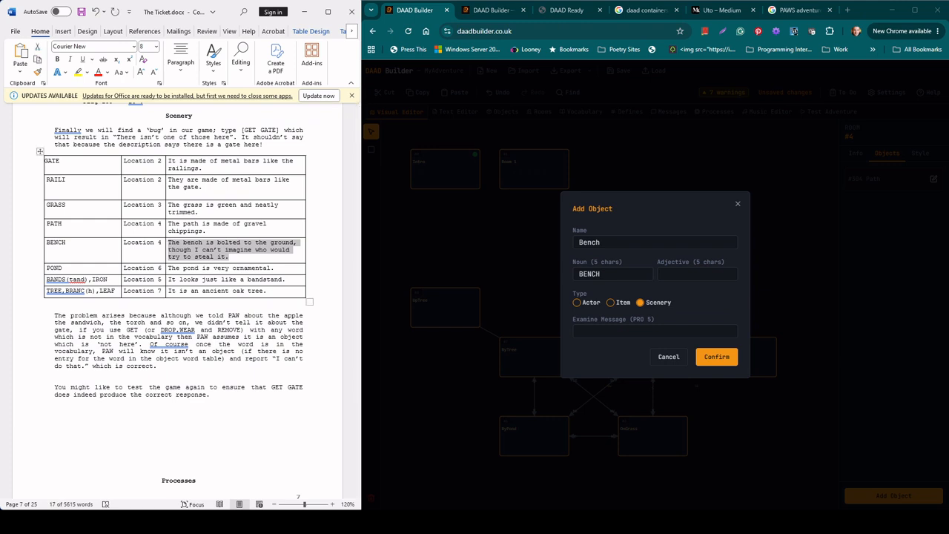
click(619, 333)
key(ctrl+v)
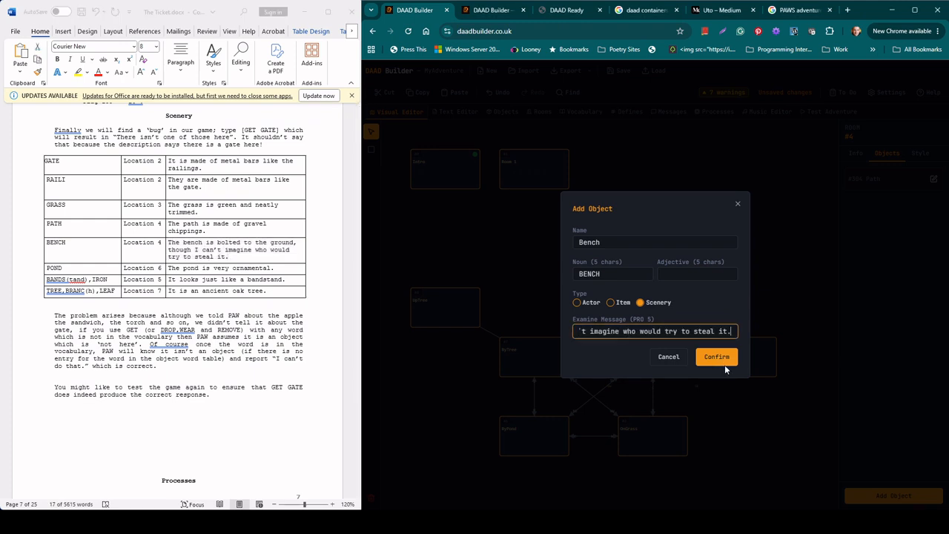
click(717, 358)
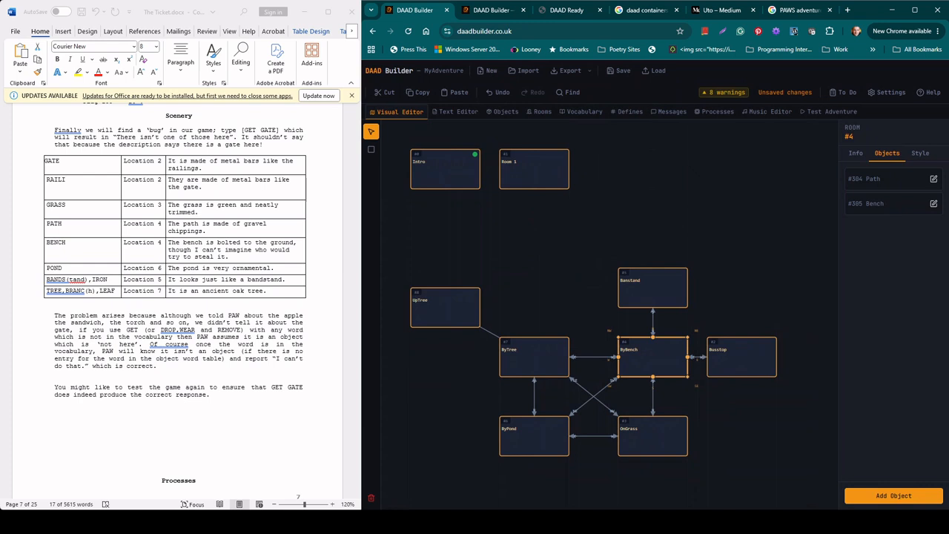
Step: Start a new scenery object in the ByPond room, named Pond with the noun POND
click(542, 445)
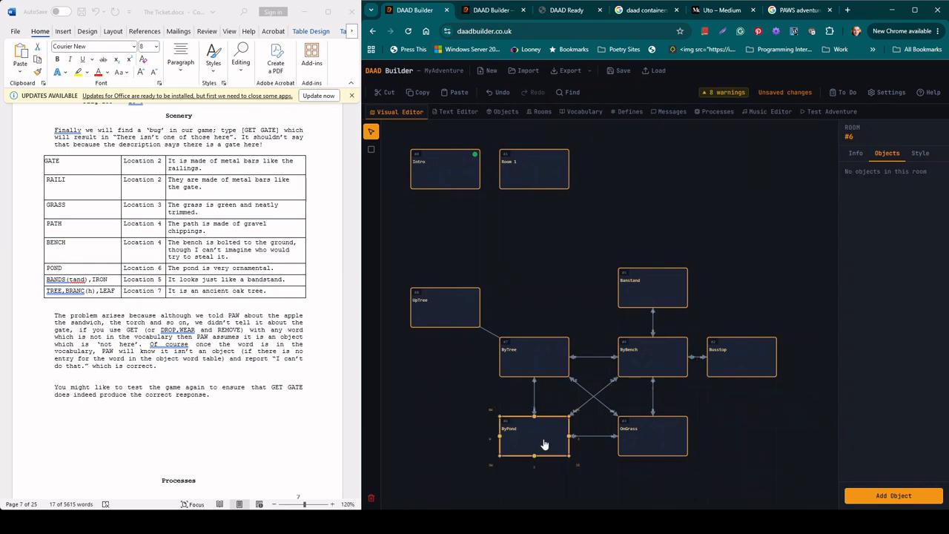
click(867, 501)
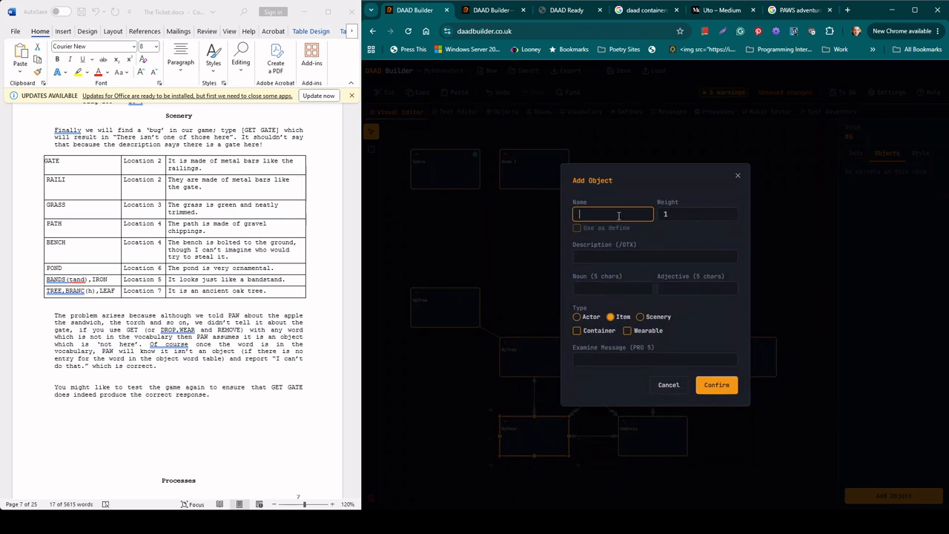
click(640, 317)
click(622, 242)
text(Pond)
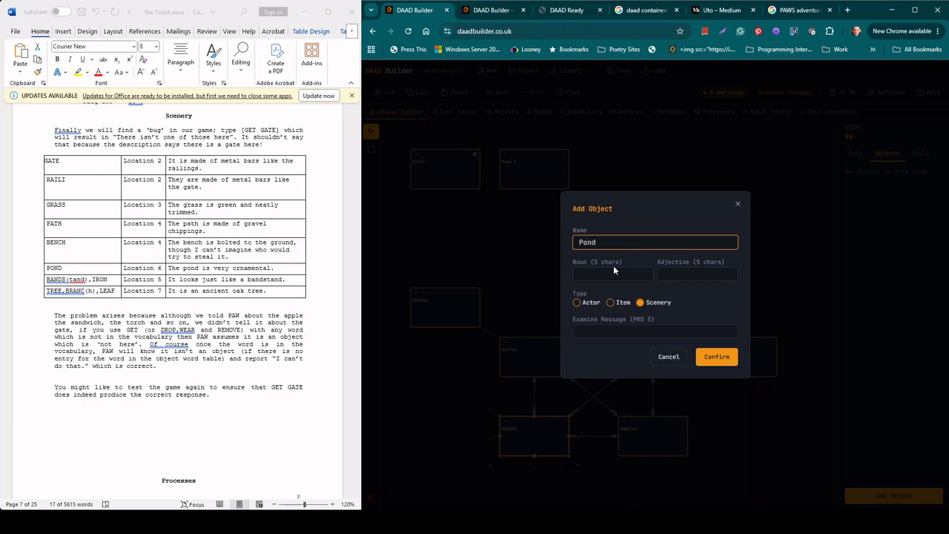
click(612, 273)
text(POND)
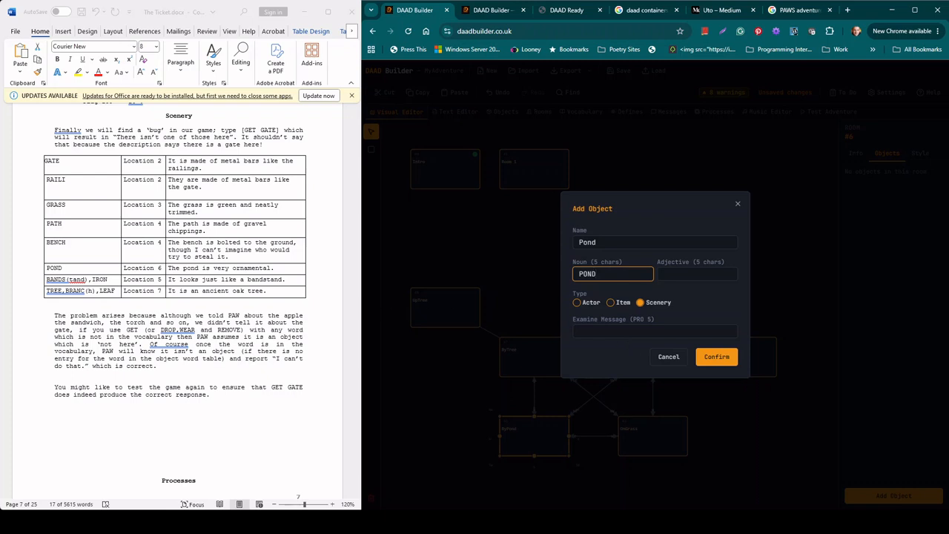
Step: Copy "The pond is very ornamental." from the Word table as the Pond object's examine message and confirm the object
click(276, 268)
drag(278, 268, 169, 270)
key(ctrl+c)
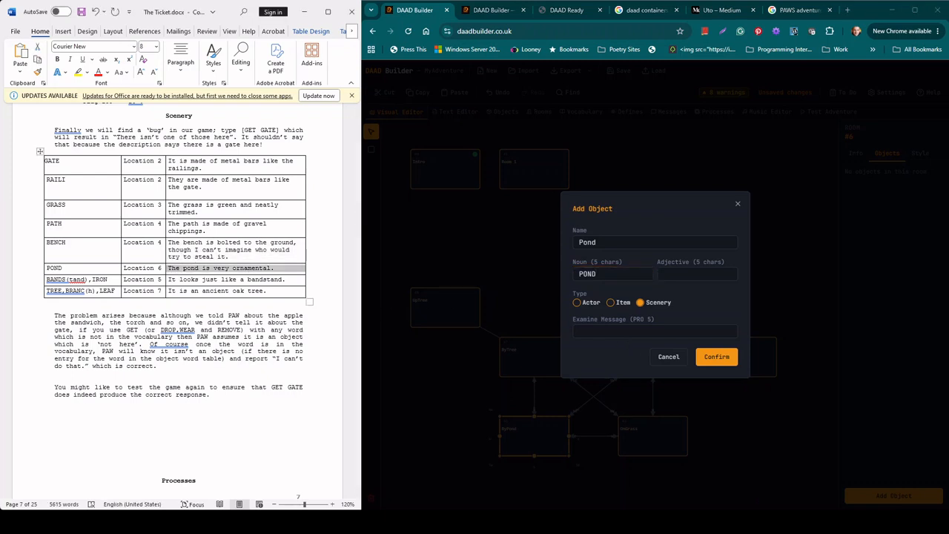
click(607, 332)
key(ctrl+v)
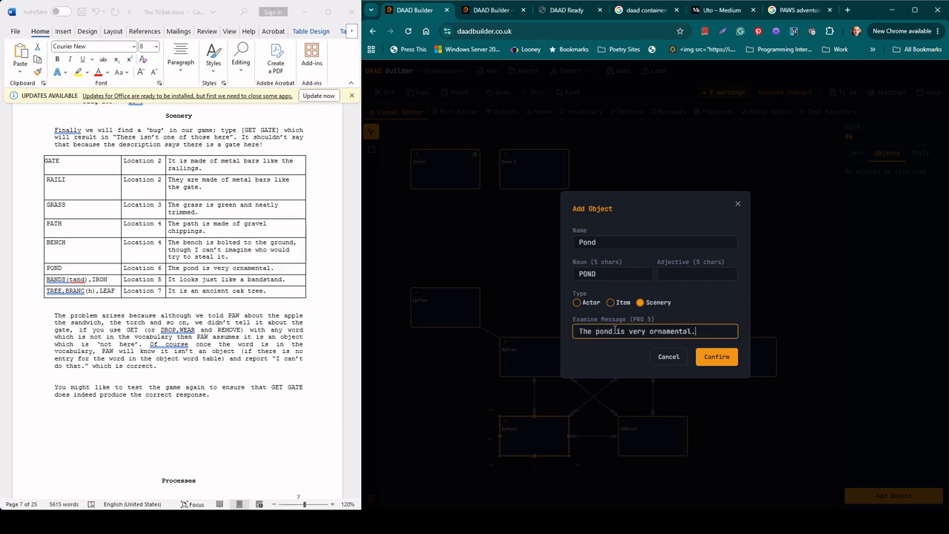
click(717, 362)
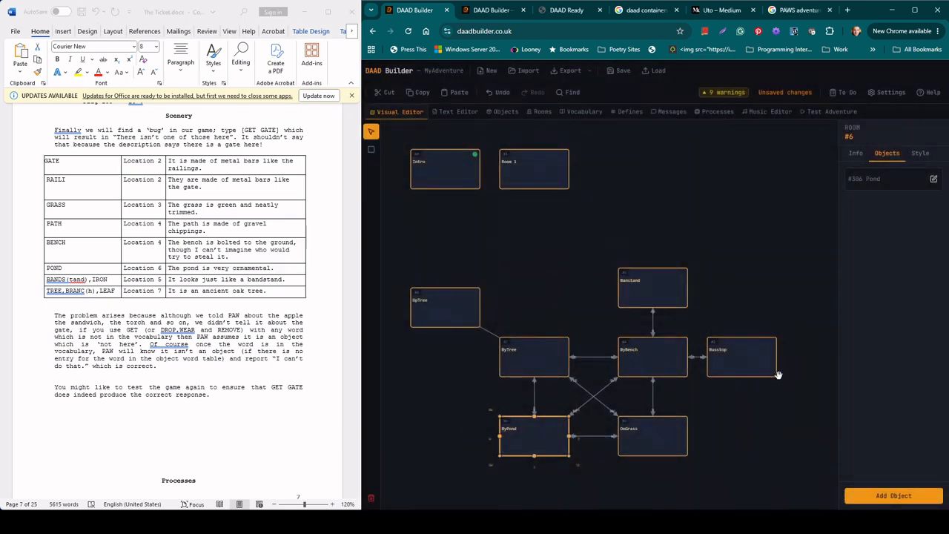
Step: Start a new scenery object in the Banstand room, named Bandstand with the noun BANDS
click(650, 303)
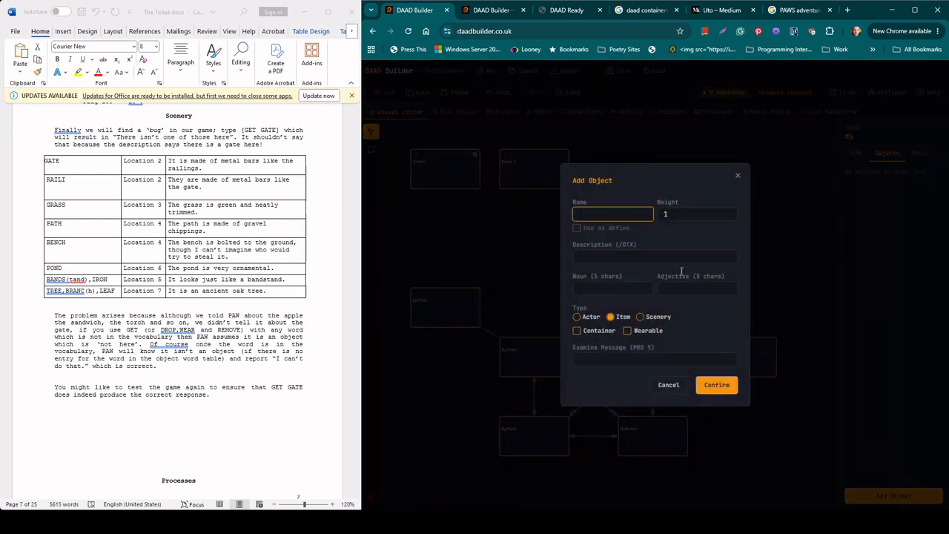
click(639, 317)
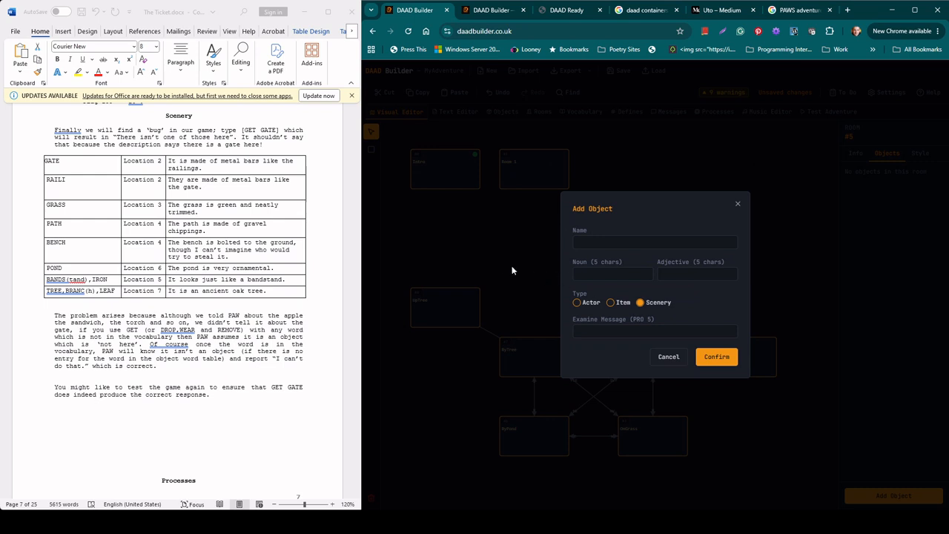
click(586, 243)
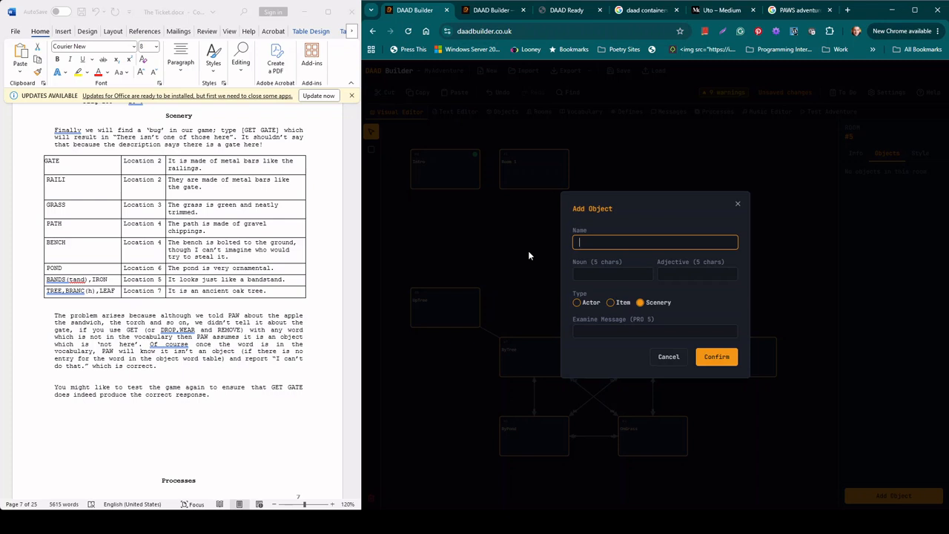
text(Bandstand)
click(586, 273)
text(BANDS)
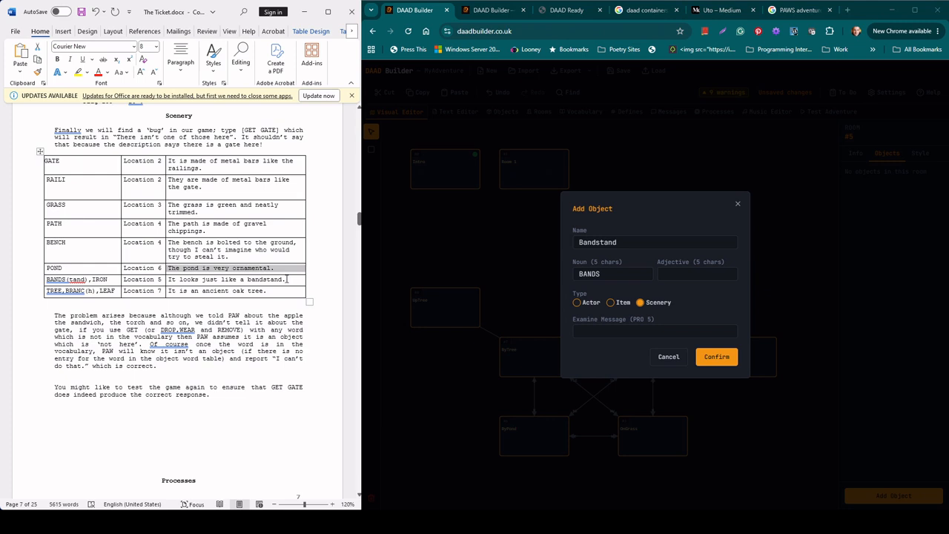
Step: Copy "Location 5" and "It looks just like a bandstand." from the Word table as Bandstand's examine message and confirm the object
drag(287, 280, 160, 280)
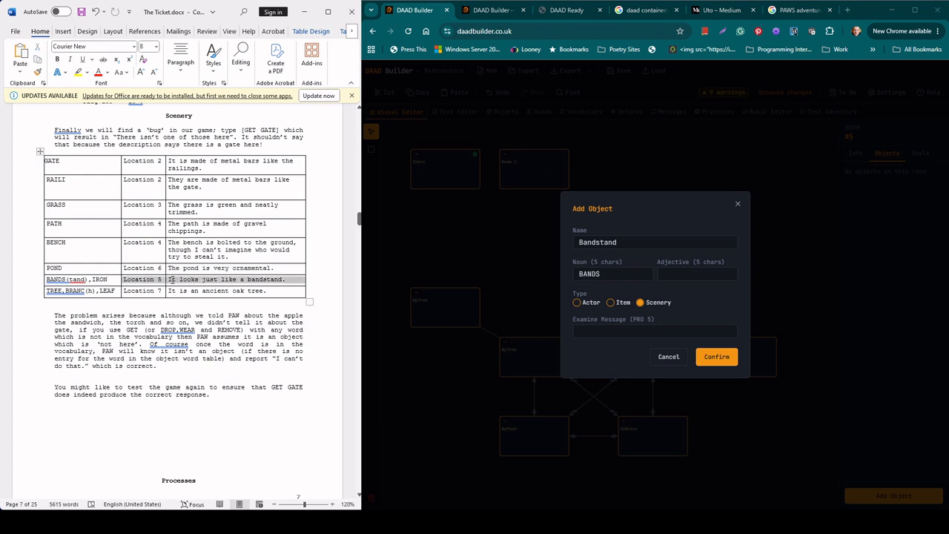
key(ctrl+c)
click(667, 331)
key(ctrl+v)
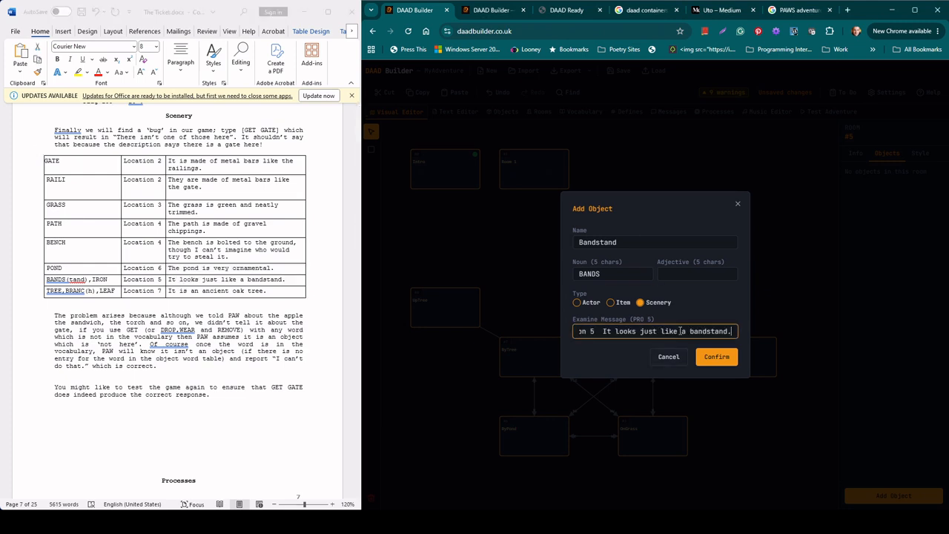
click(731, 360)
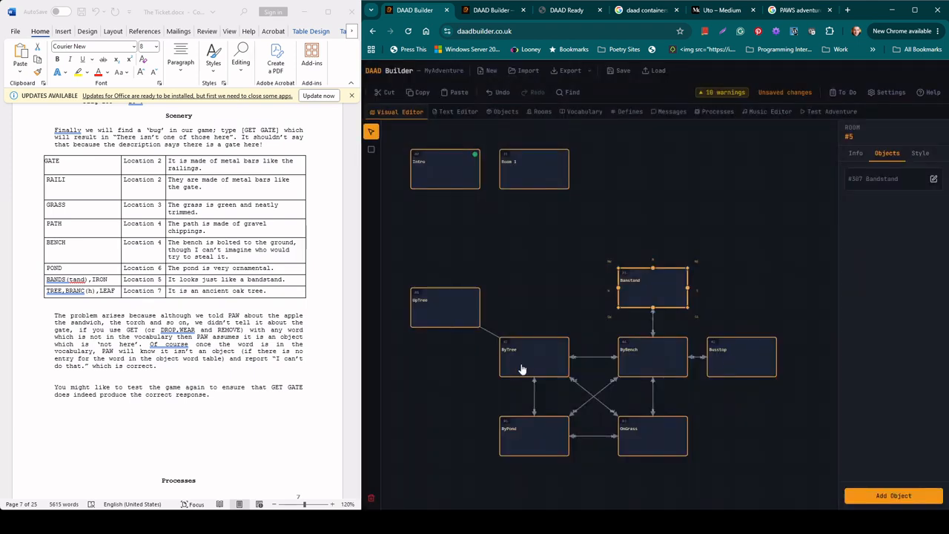
Step: Read through the UpTree room's full description to check which scenery it mentions
click(449, 317)
click(855, 153)
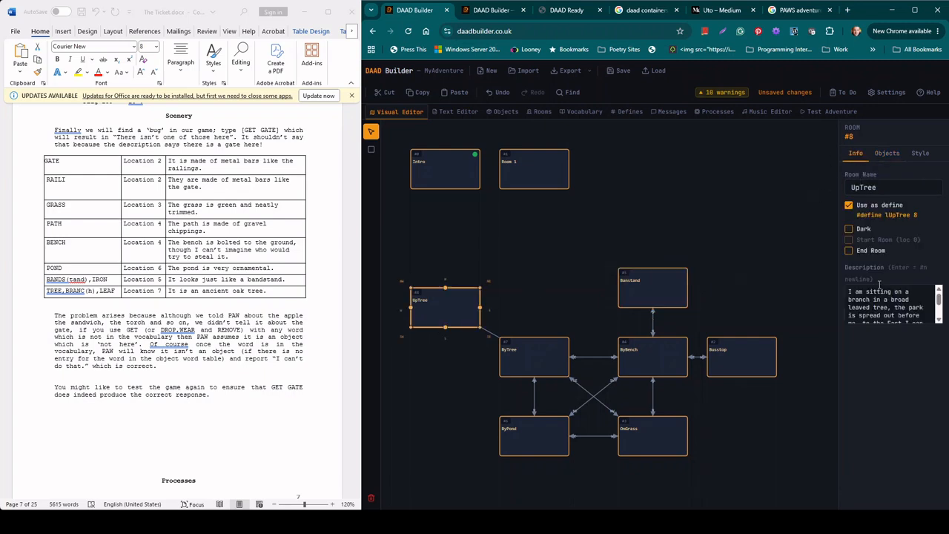
click(939, 320)
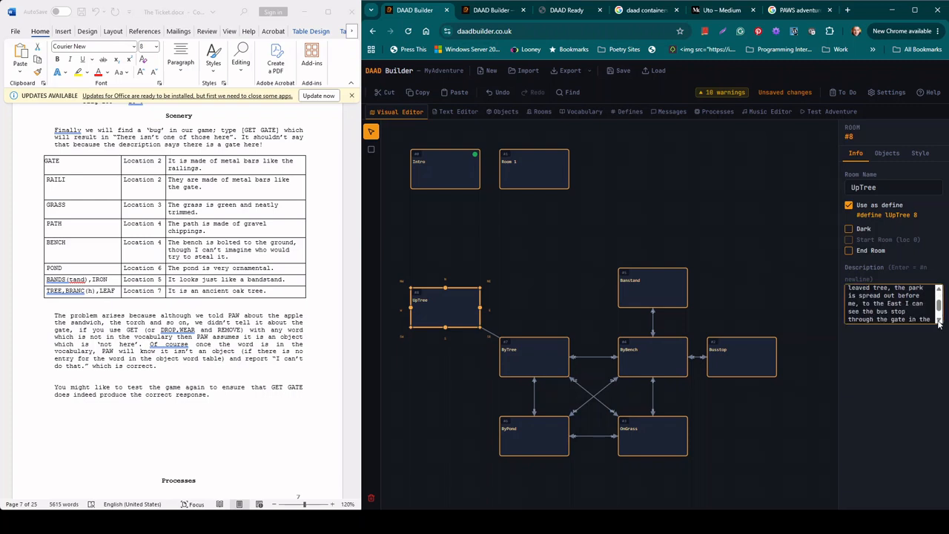
click(939, 320)
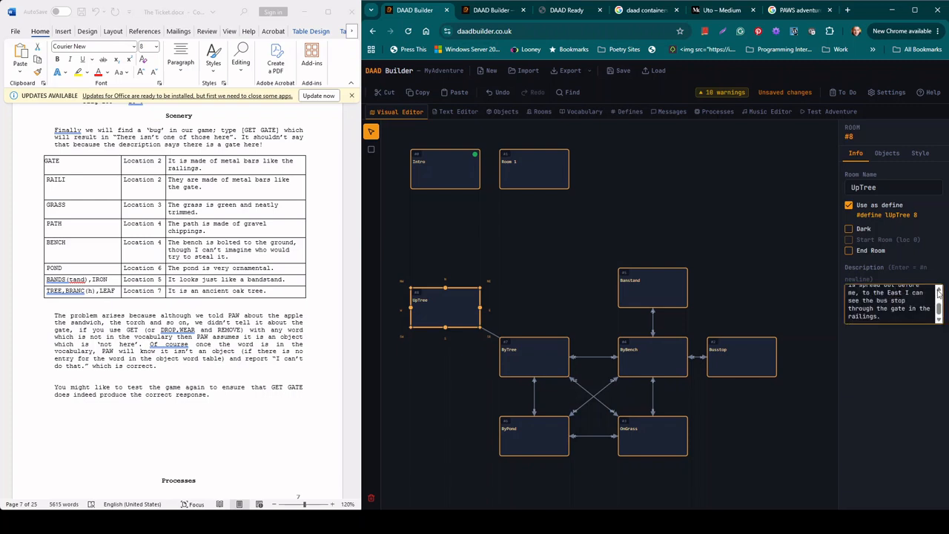
click(939, 291)
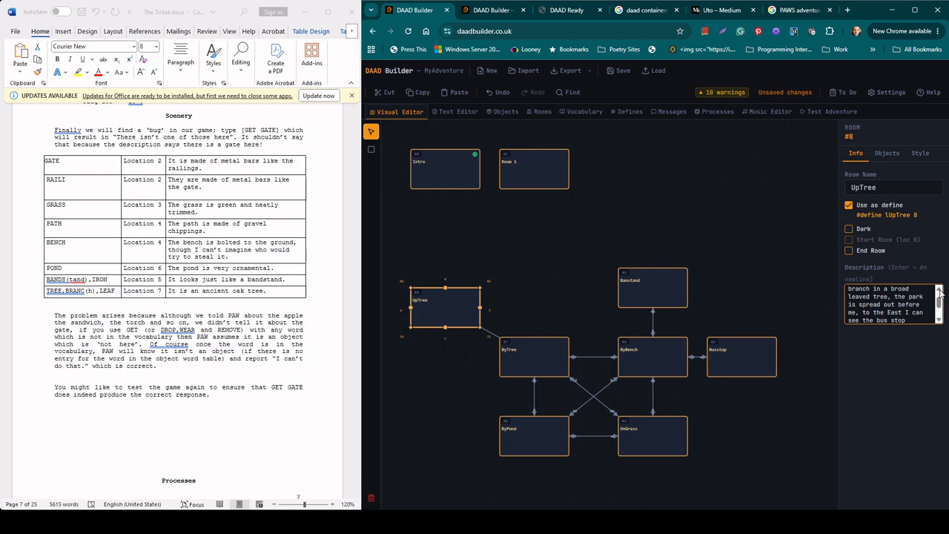
click(940, 321)
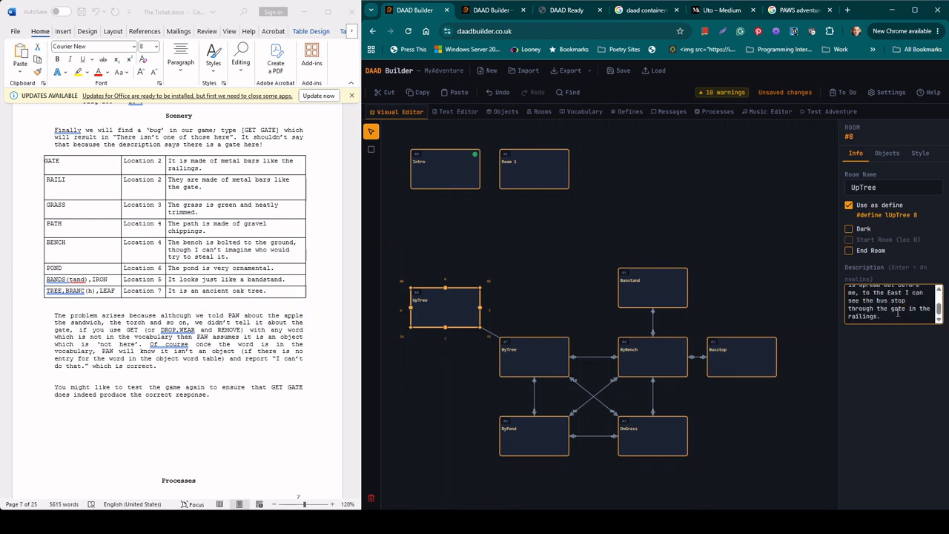
click(940, 291)
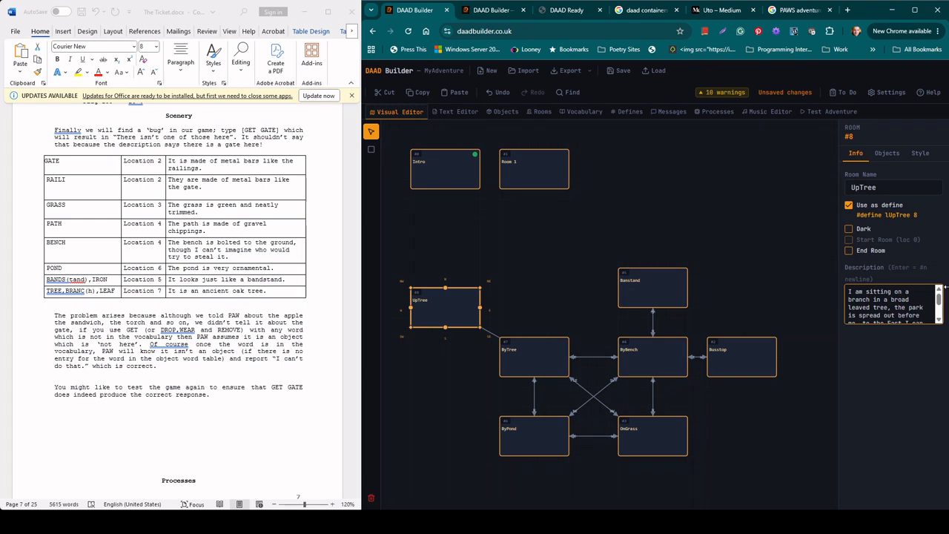
Step: Start a new scenery object in the ByTree room, named Tree with the noun TREE
click(522, 370)
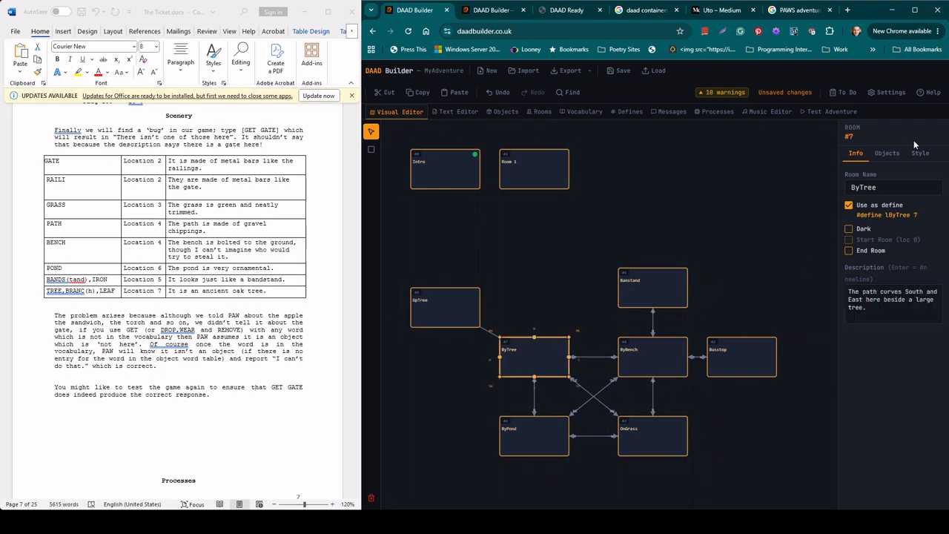
click(887, 154)
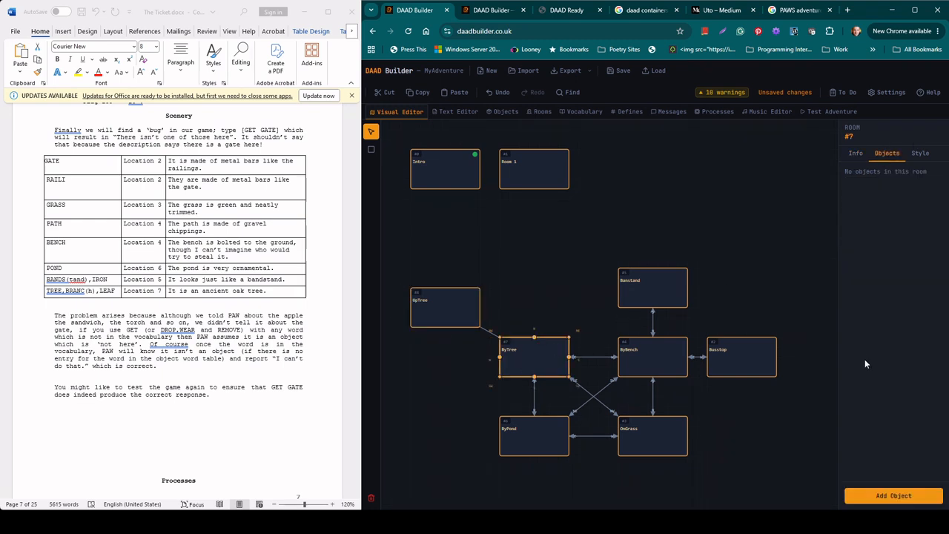
click(894, 495)
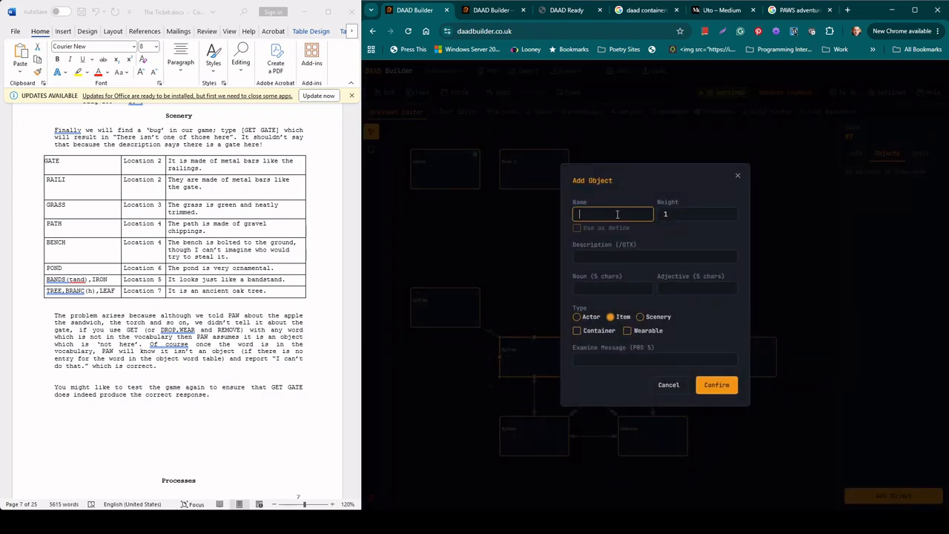
text(Tree)
click(640, 317)
click(602, 275)
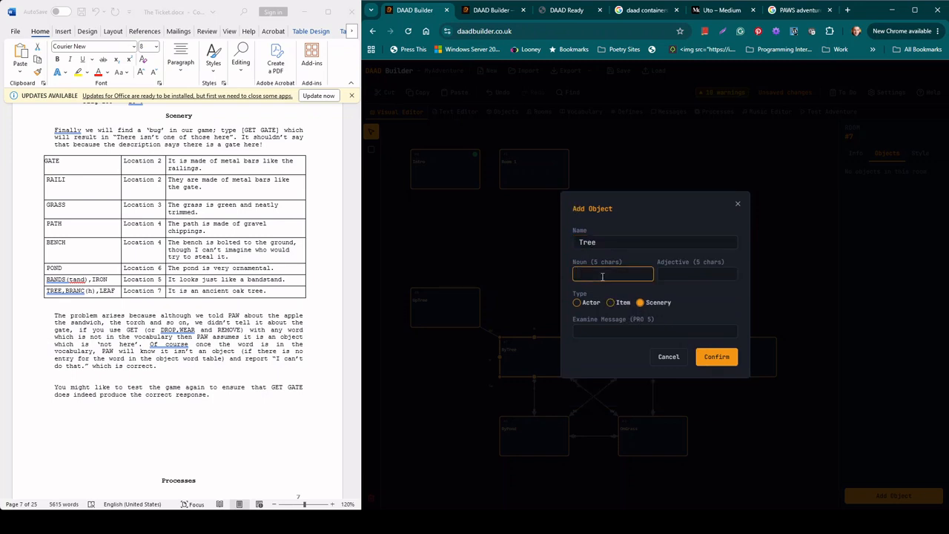
text(TREE)
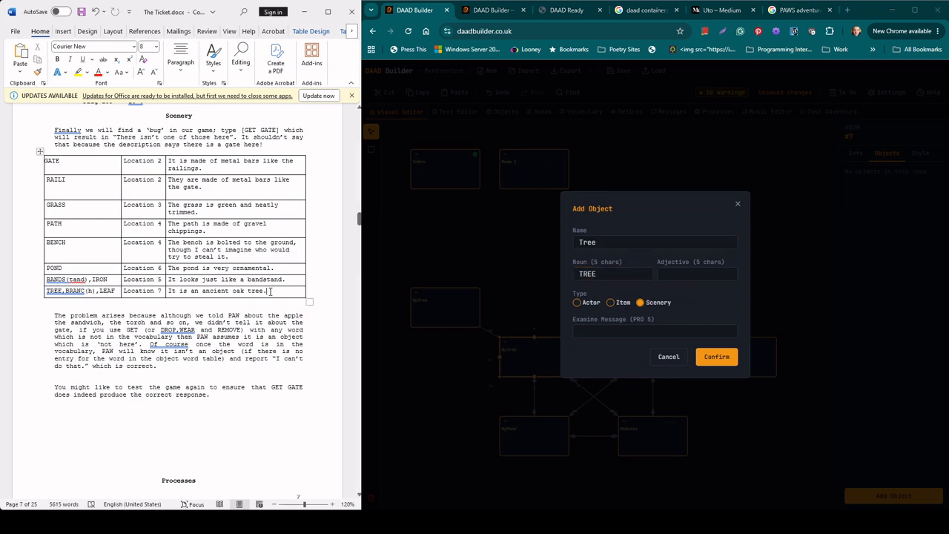
Step: Copy "It is an ancient oak tree." from the Word table as Tree's examine message and confirm the object
drag(268, 291, 170, 291)
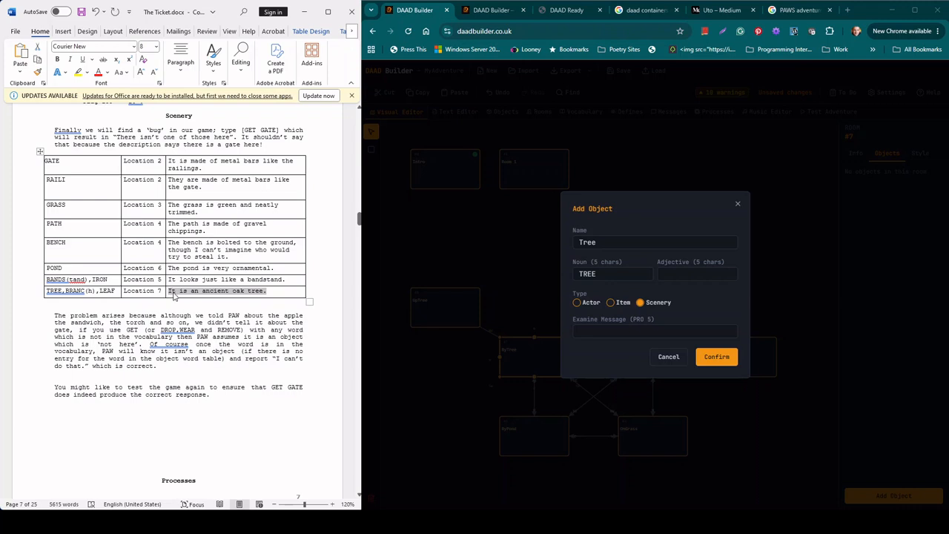
click(626, 331)
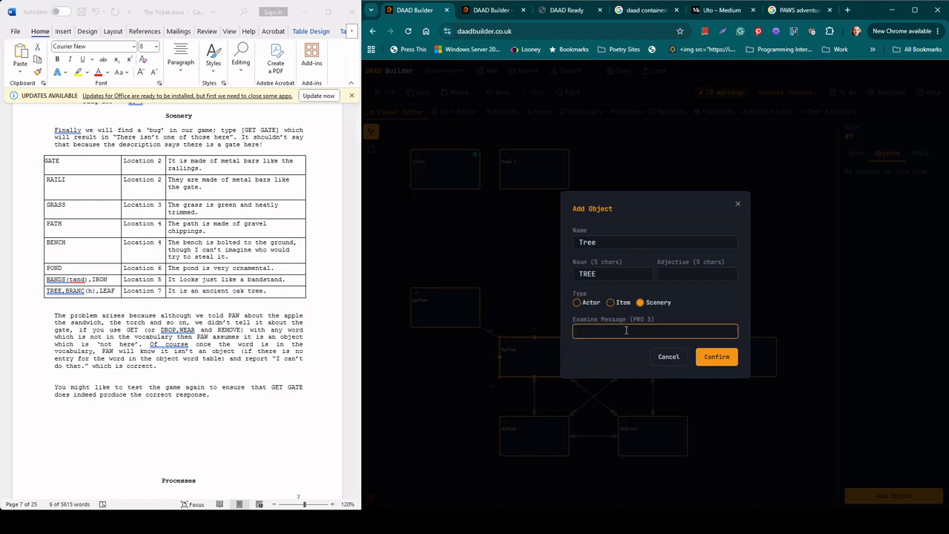
key(ctrl+v)
click(725, 362)
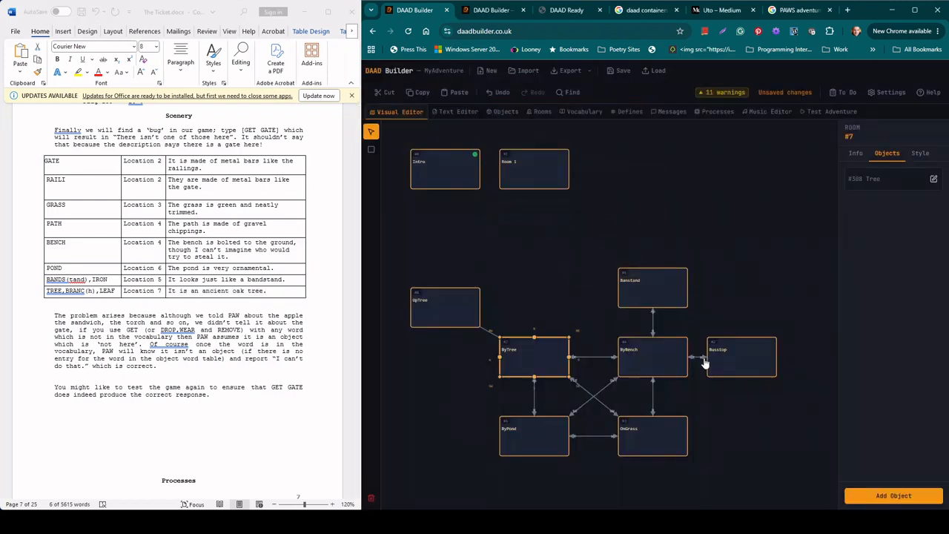
Step: Add a scenery object named Branch to the UpTree room, with noun BRANC and examine message "It is very sturdy."
click(463, 319)
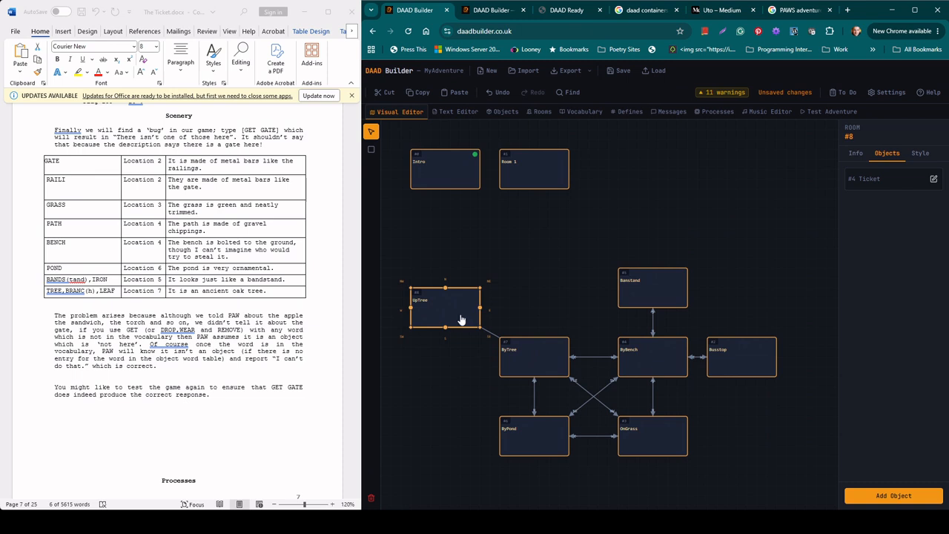
click(896, 495)
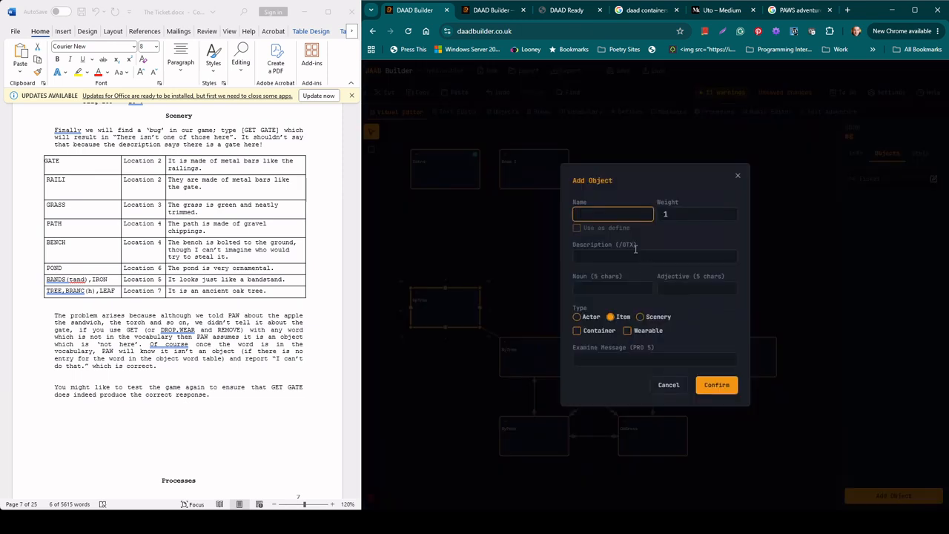
click(641, 317)
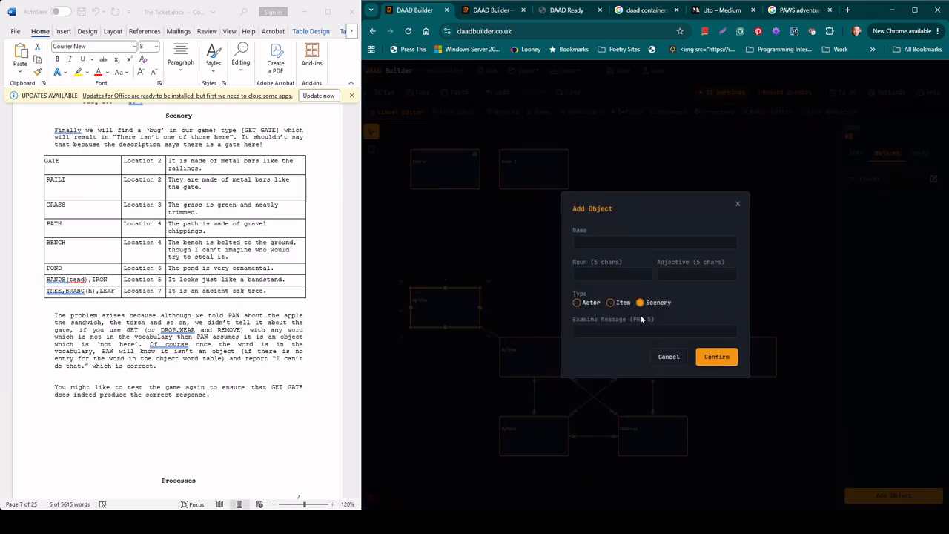
click(613, 242)
text(Branch)
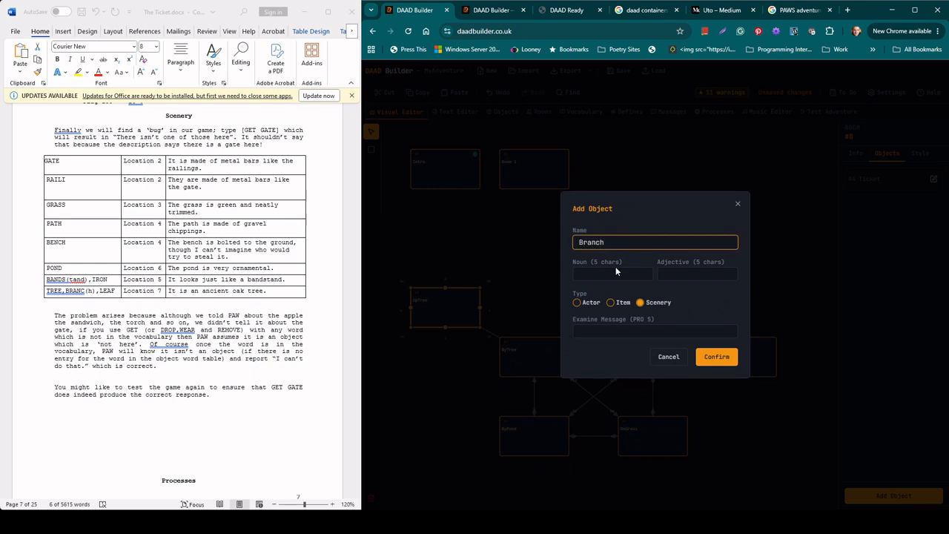
click(615, 273)
text(BRANC)
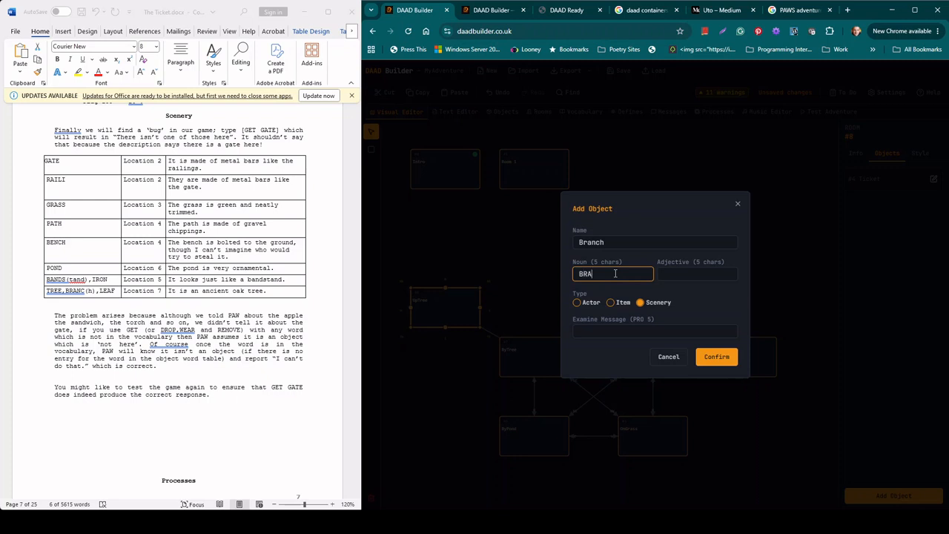
click(618, 332)
text(It i)
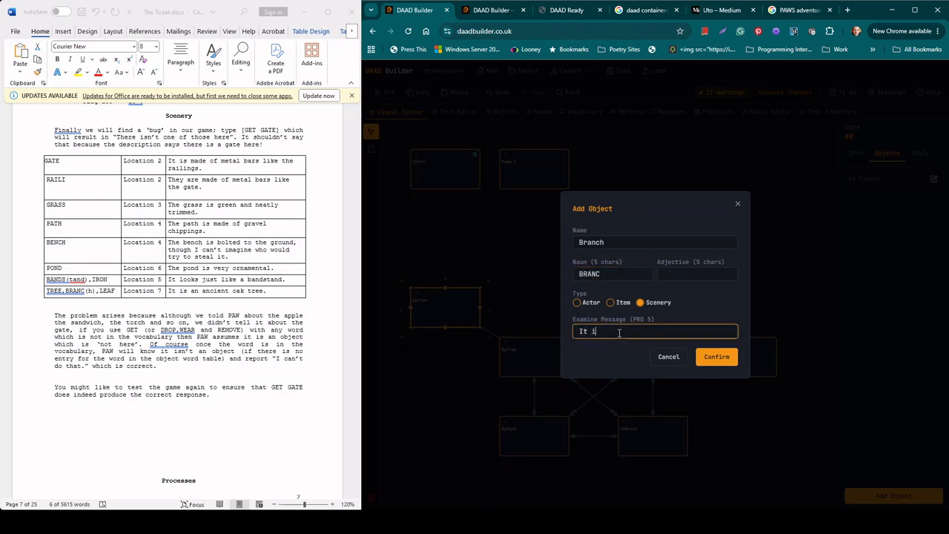
text(s very sturdy.)
click(716, 359)
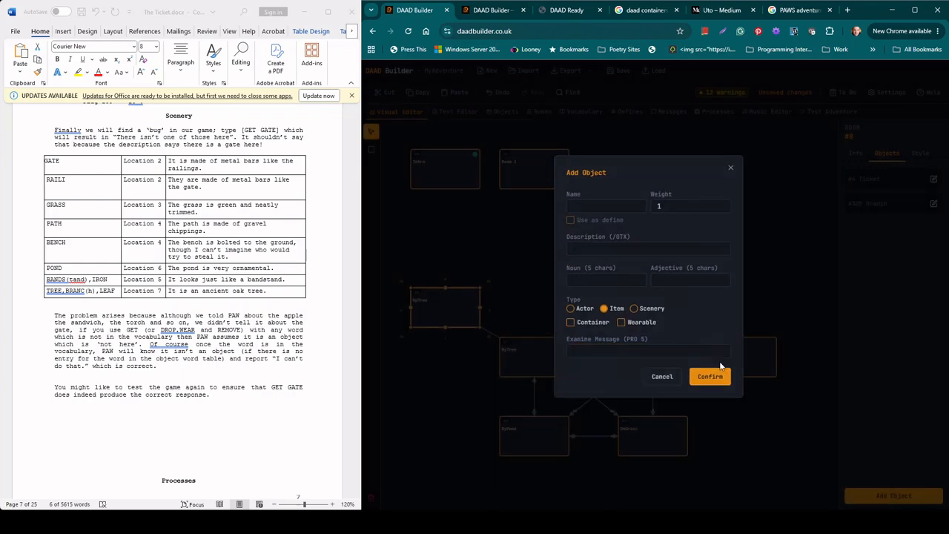
Step: Add a scenery object named Leaves to the UpTree room, with noun LEAVE and examine message "They are shaped like oak leaves."
click(894, 497)
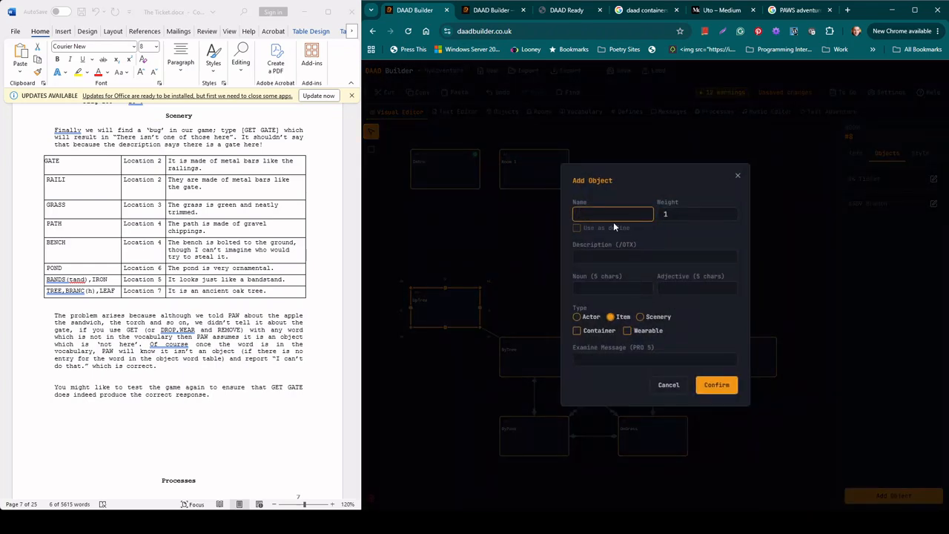
click(640, 317)
click(605, 239)
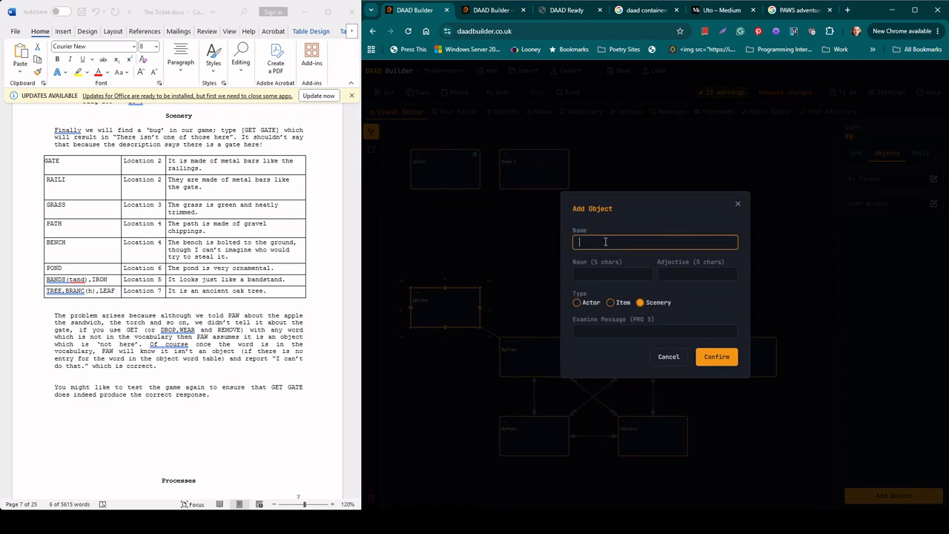
text(Leaves)
click(609, 273)
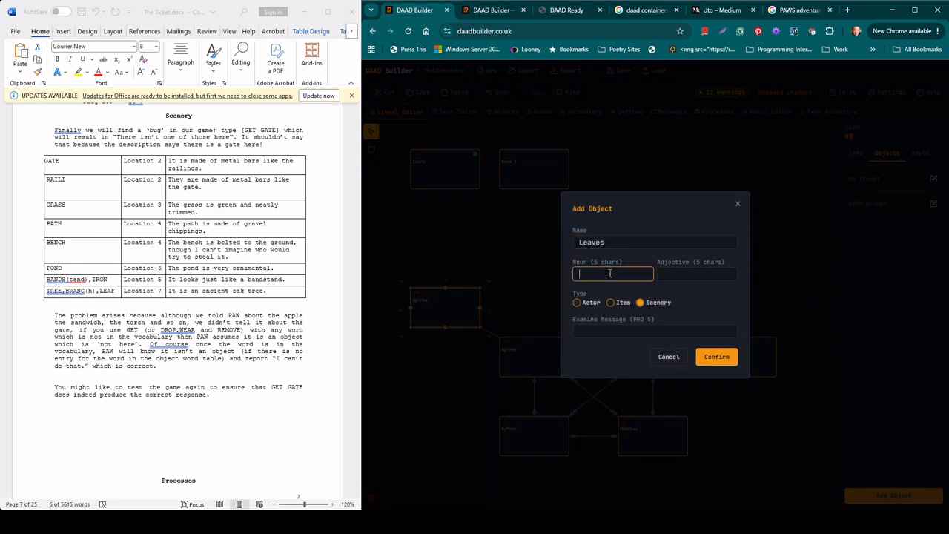
text(LEAVE)
click(594, 333)
text(They a)
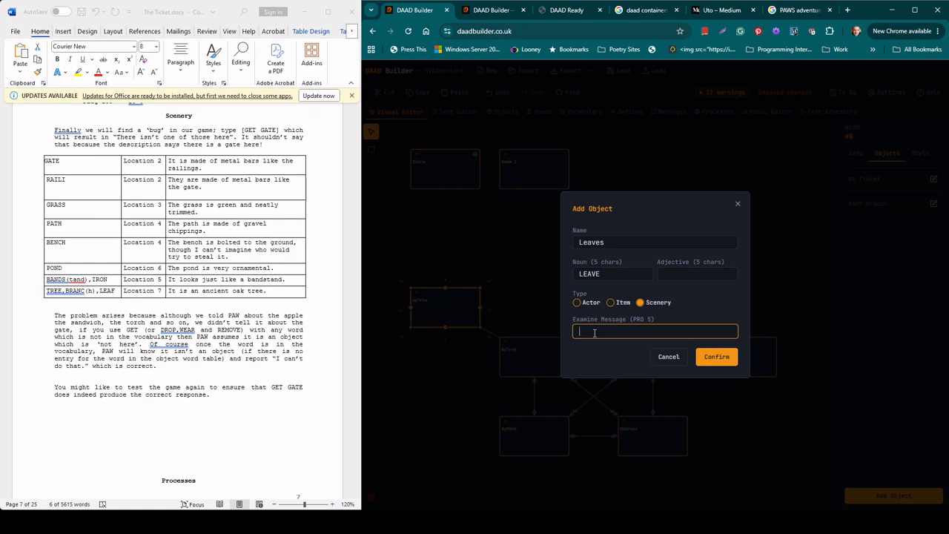
text(re shaped like oa)
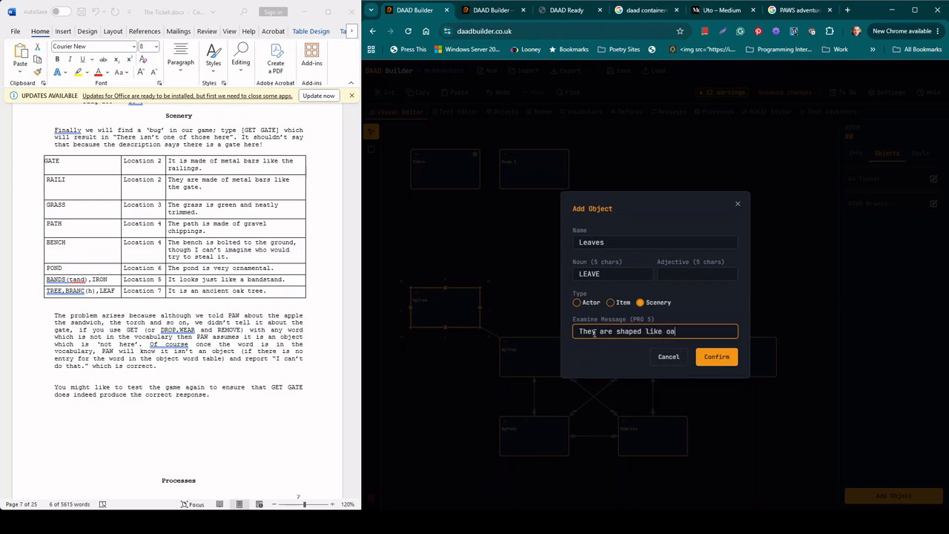
text(k leaves.)
click(716, 356)
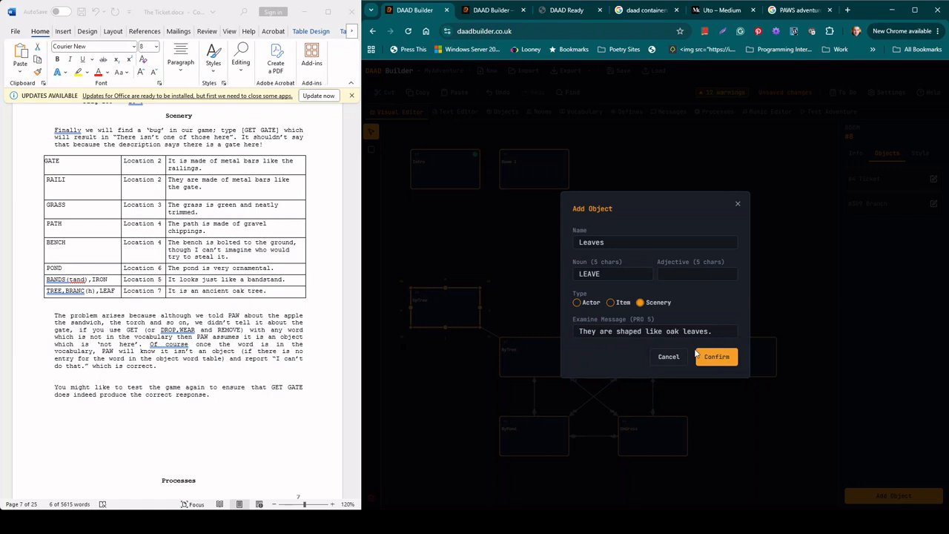
Step: Read the Word document's testing suggestion, run the test adventure past the intro and try the command "get gate"
click(292, 344)
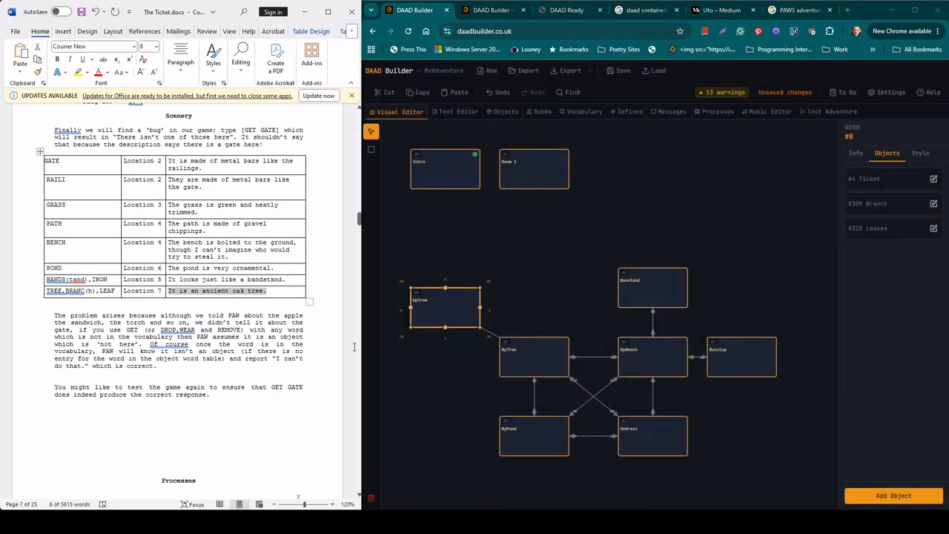
scroll(287, 334, down, 3)
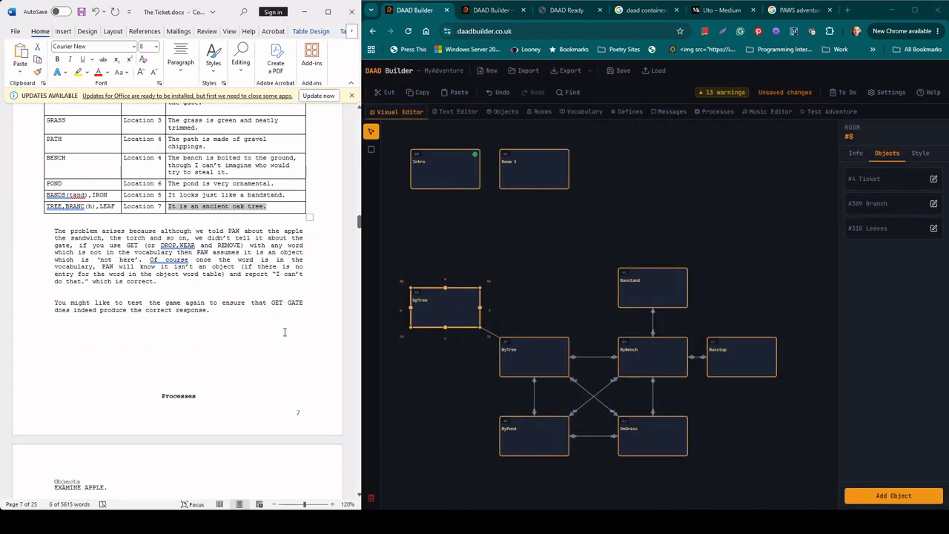
click(828, 112)
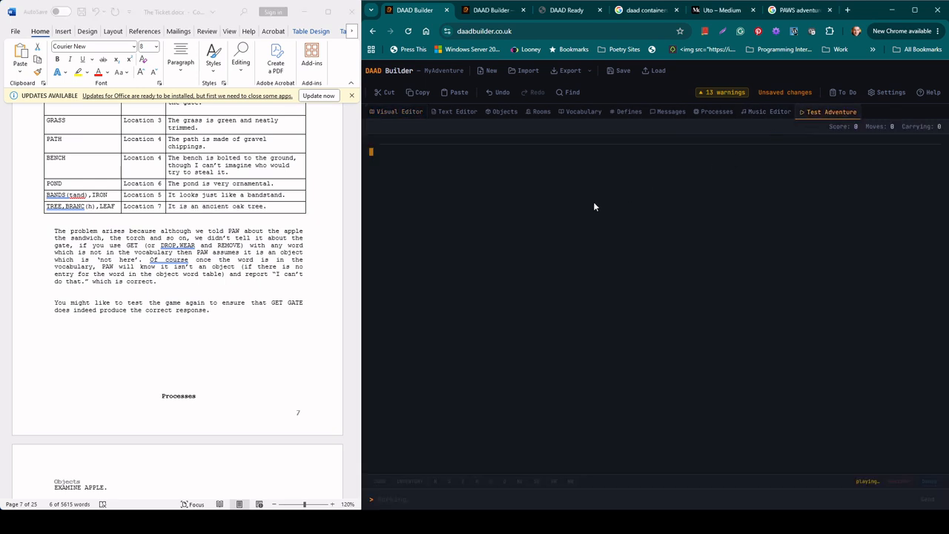
click(486, 502)
key(Return)
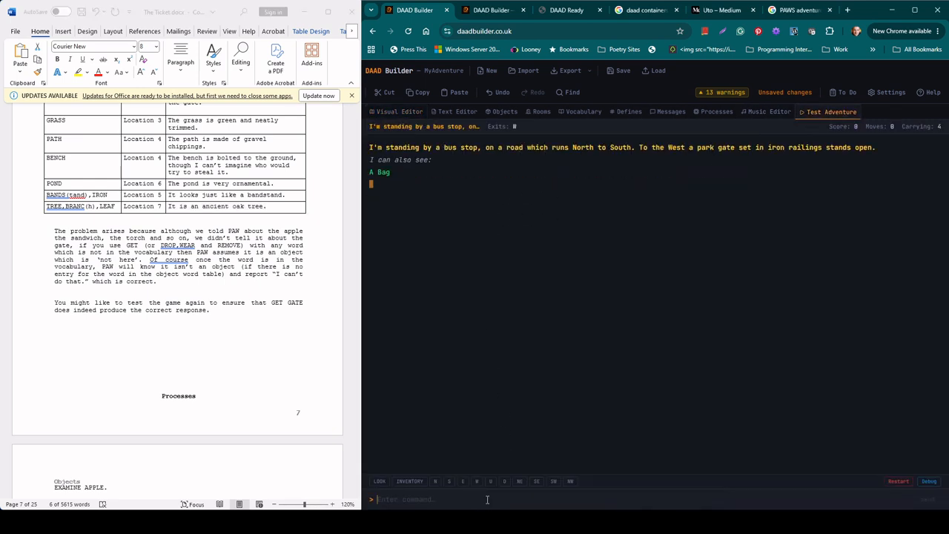
text(get gate)
key(Return)
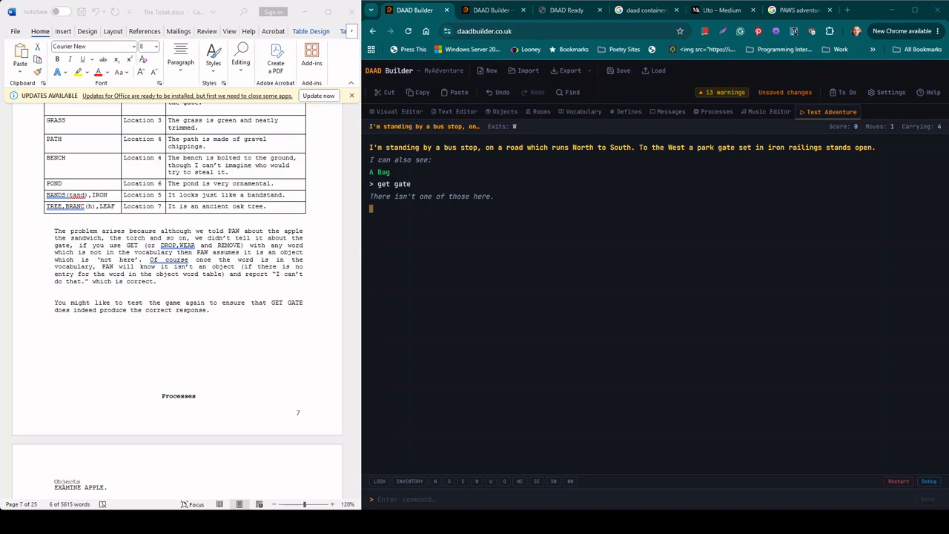
Step: Sync the object words into the vocabulary and check the end of the noun list for the scenery nouns
click(585, 112)
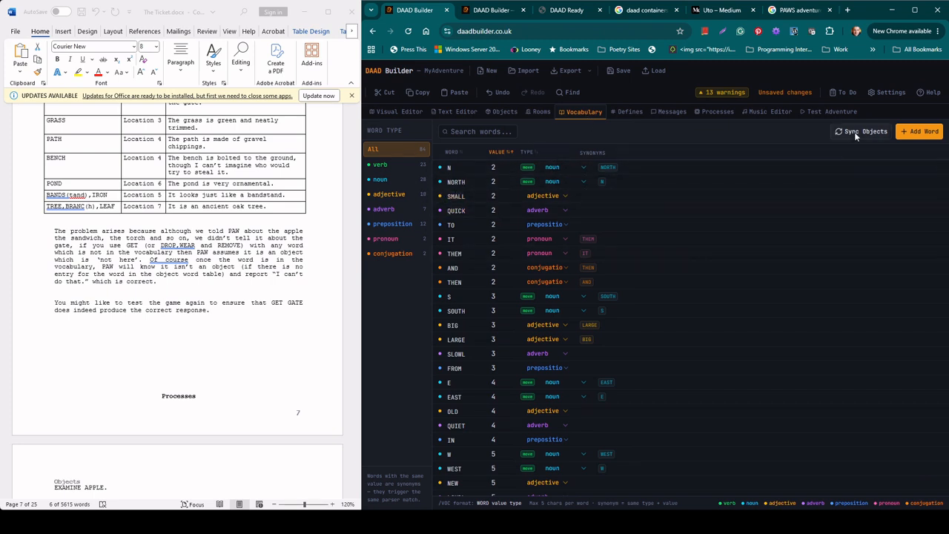
click(855, 133)
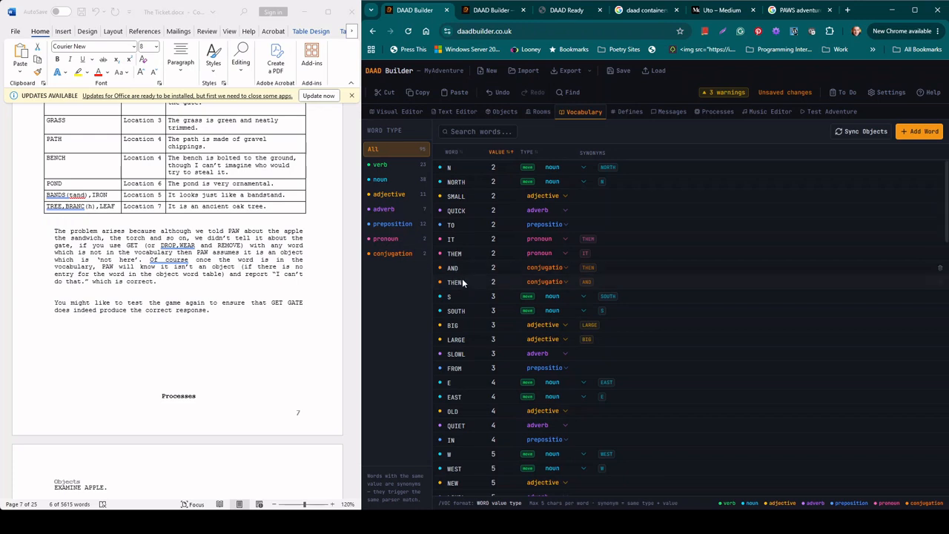
click(388, 178)
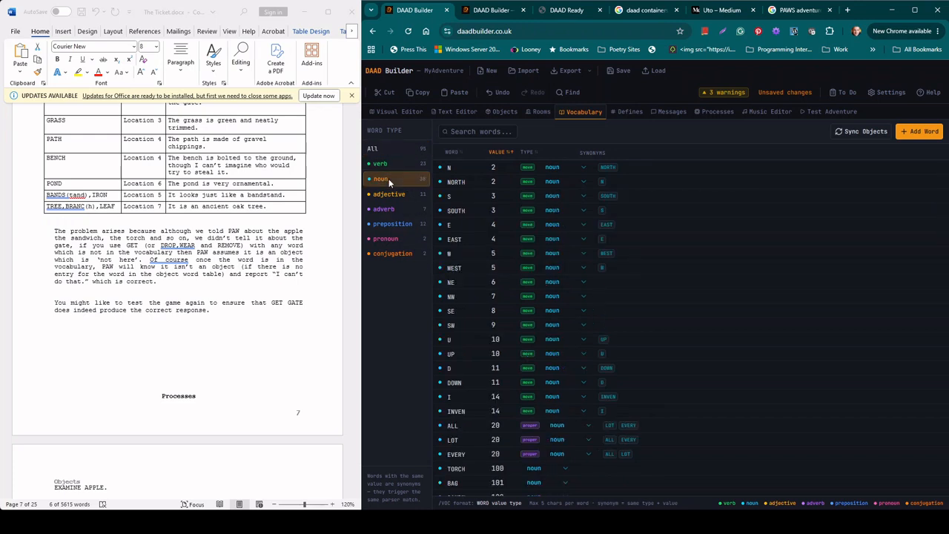
scroll(469, 274, down, 5)
scroll(485, 287, down, 1)
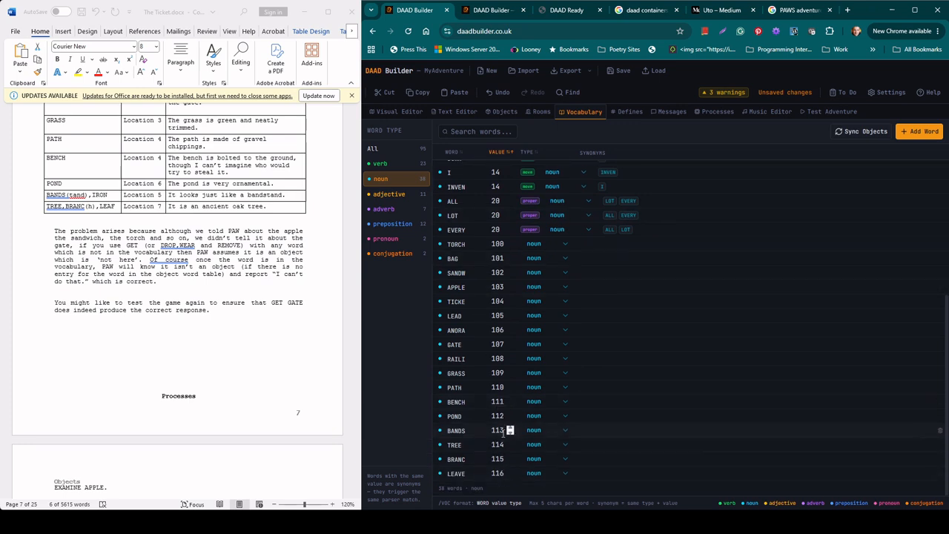
Step: Add the noun IRON to the vocabulary as a synonym of BANDS, using the same value 113
click(911, 136)
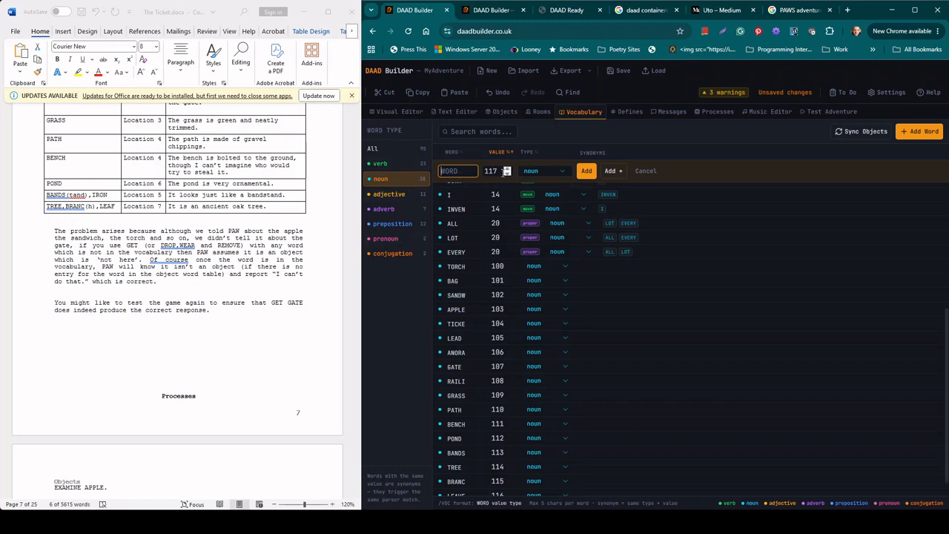
click(508, 175)
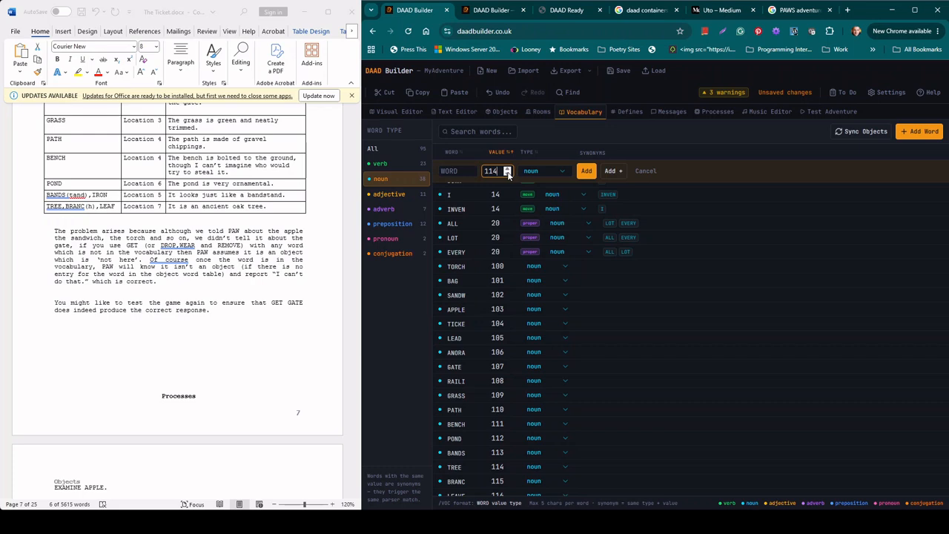
click(508, 174)
click(458, 173)
text(IRON)
click(586, 170)
Step: Run the test adventure again and try the commands "get gate" and "examine gate" at the bus stop
click(815, 112)
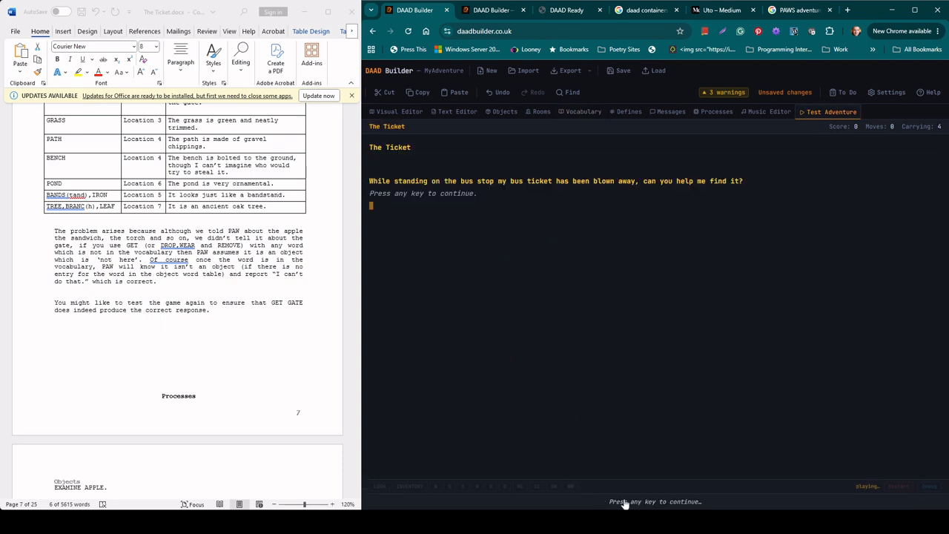
key(Return)
text(g)
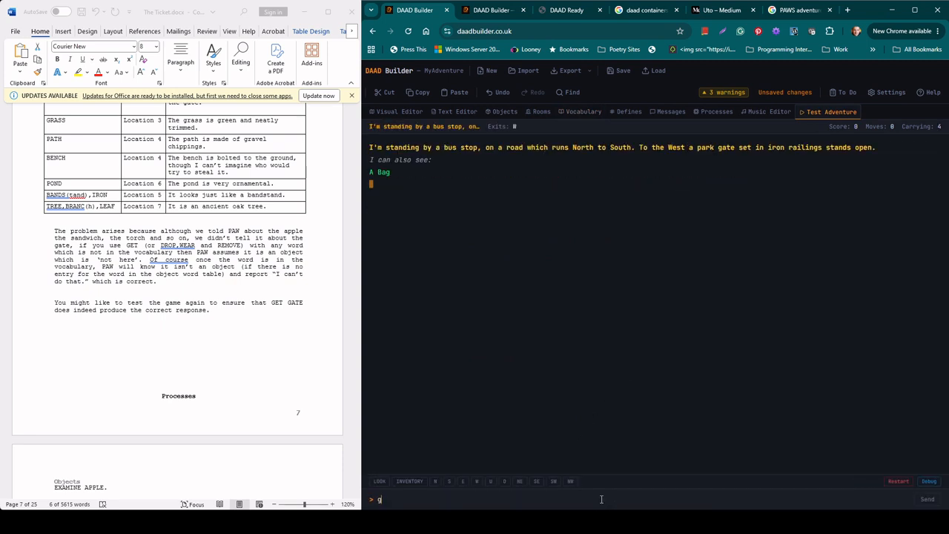
text(et gate)
key(Return)
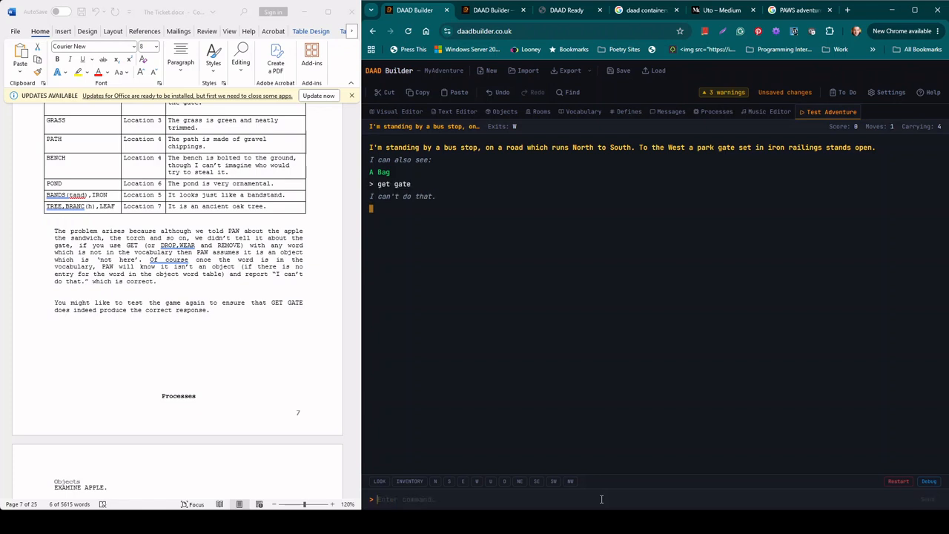
text(examine gate)
key(Return)
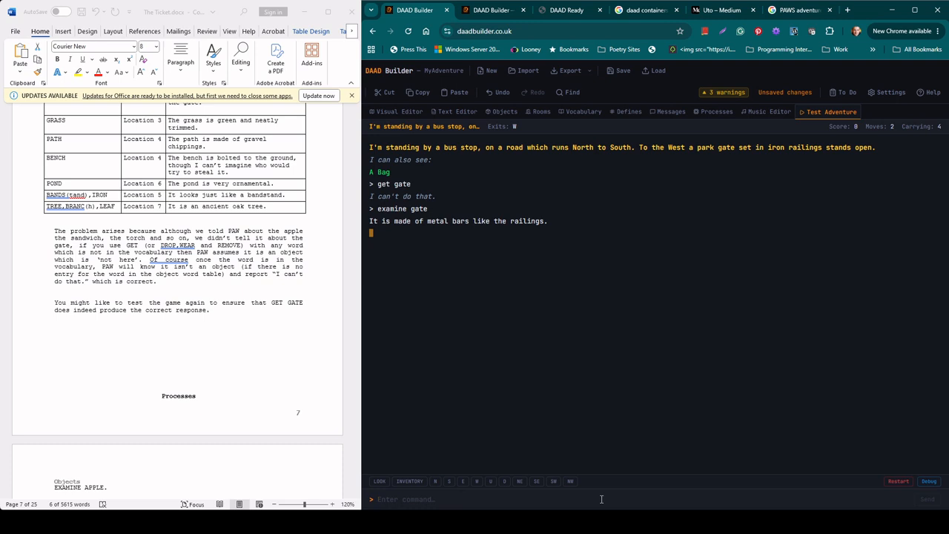
Step: Test the railings at the bus stop with the commands "get raili" and "examine raili"
text(get raili)
key(Return)
text(examin)
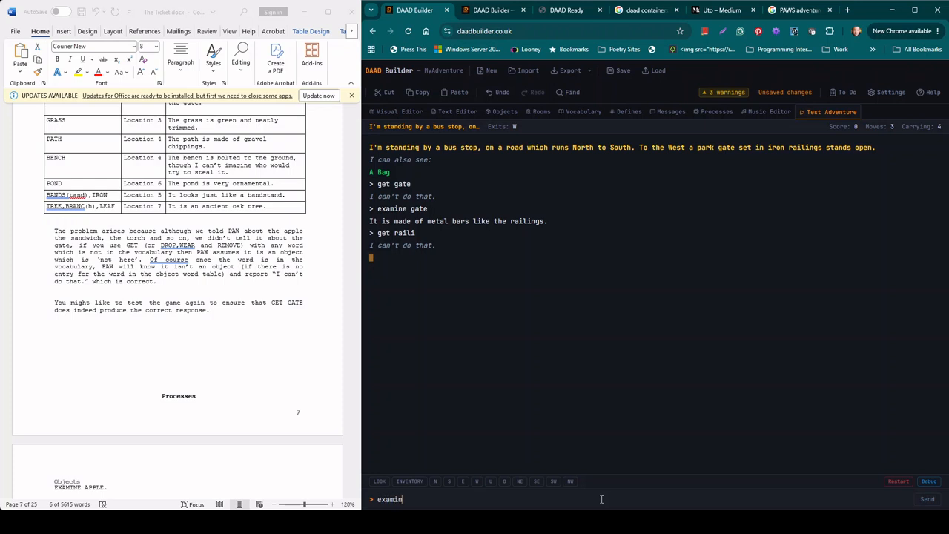
text(e raili)
key(Return)
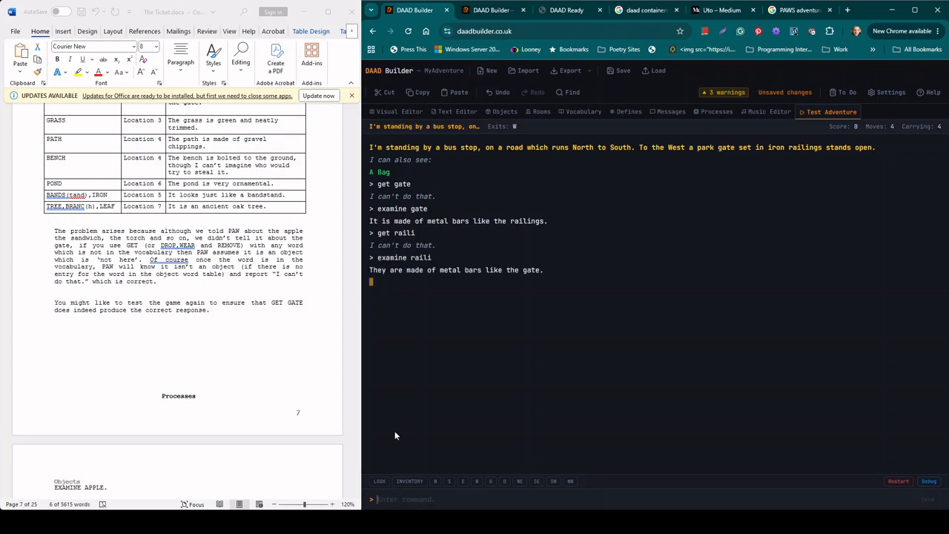
Step: Read on in the Word document to the Processes heading and the object examine messages that follow it
click(236, 335)
scroll(236, 335, down, 1)
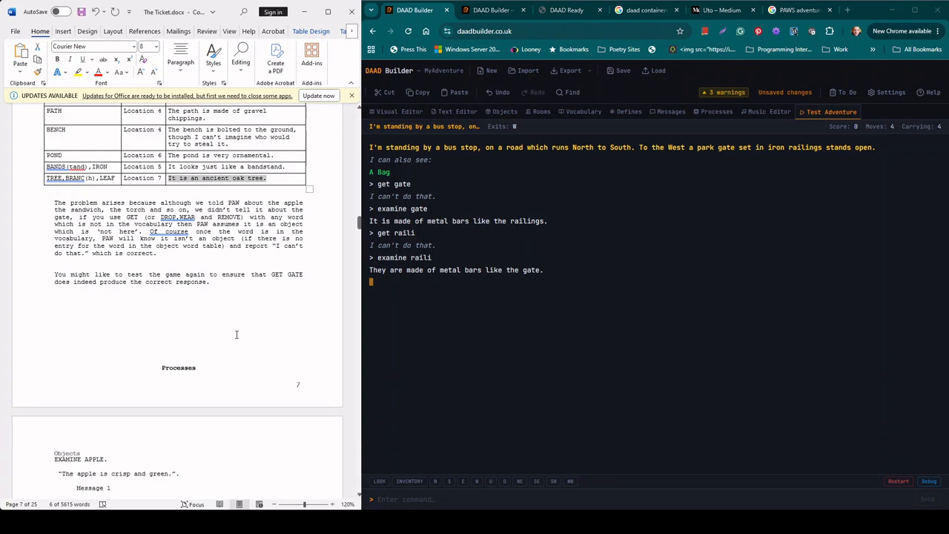
scroll(236, 335, down, 1)
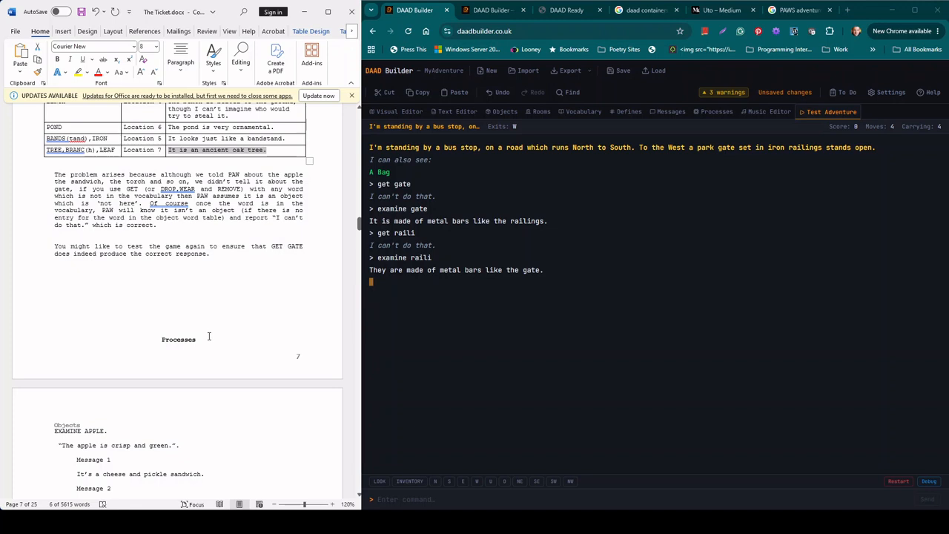
scroll(208, 337, down, 2)
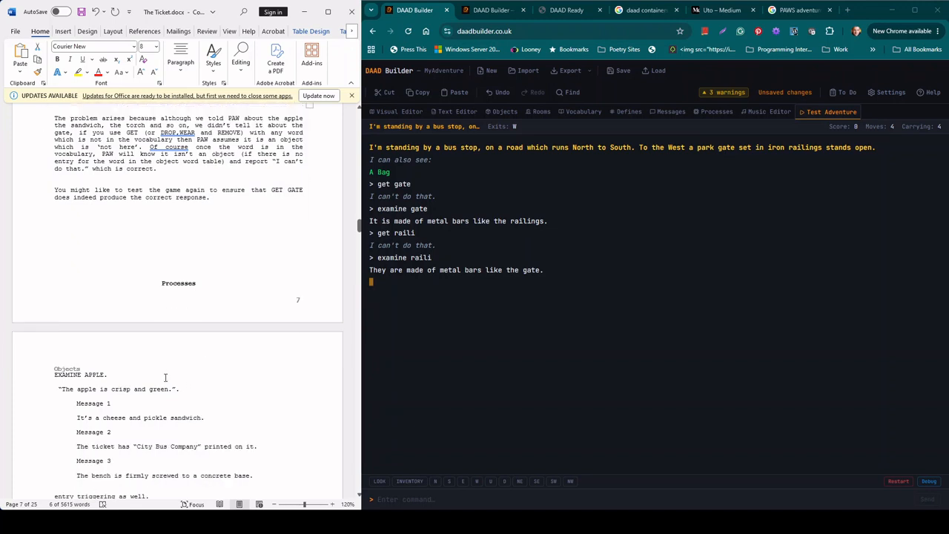